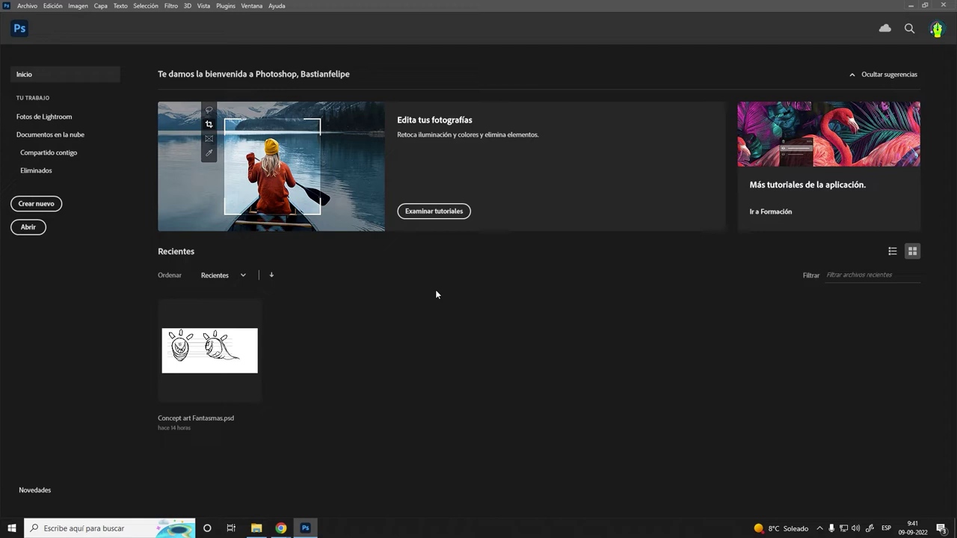
- Create a new 2500 × 2500 pixel document at a resolution of 150 pixels per inch with a white background
left_click(57, 202)
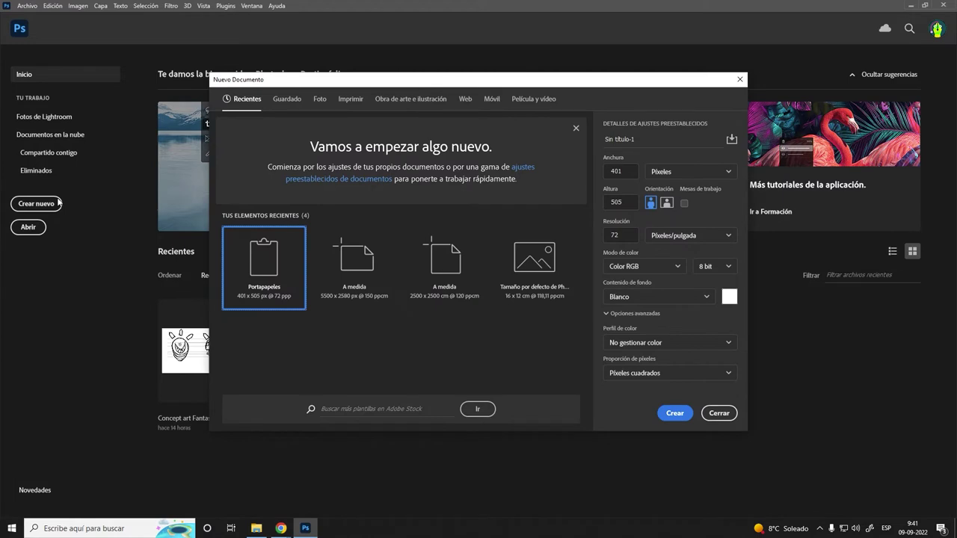
double_click(632, 172)
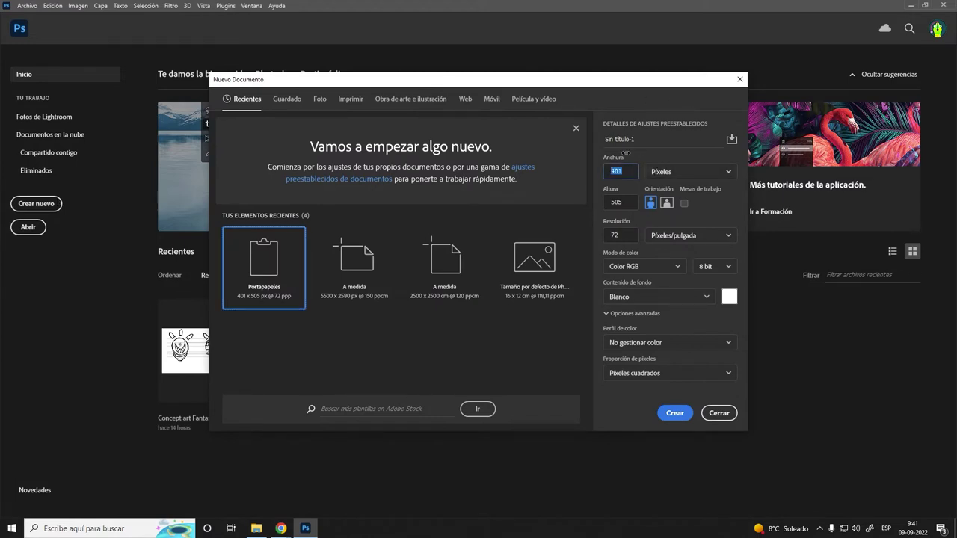
type("2500")
key("Tab")
type("2500")
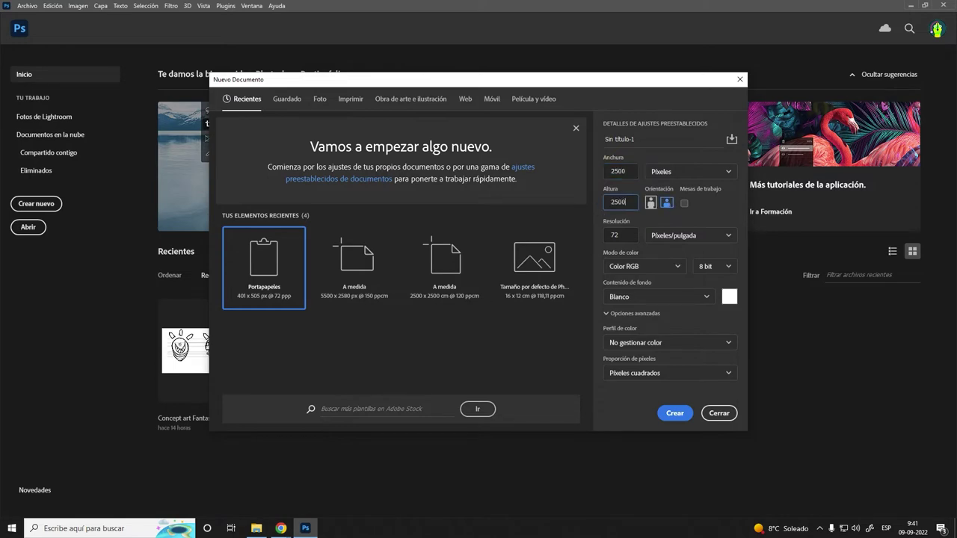
key("Tab")
type("150")
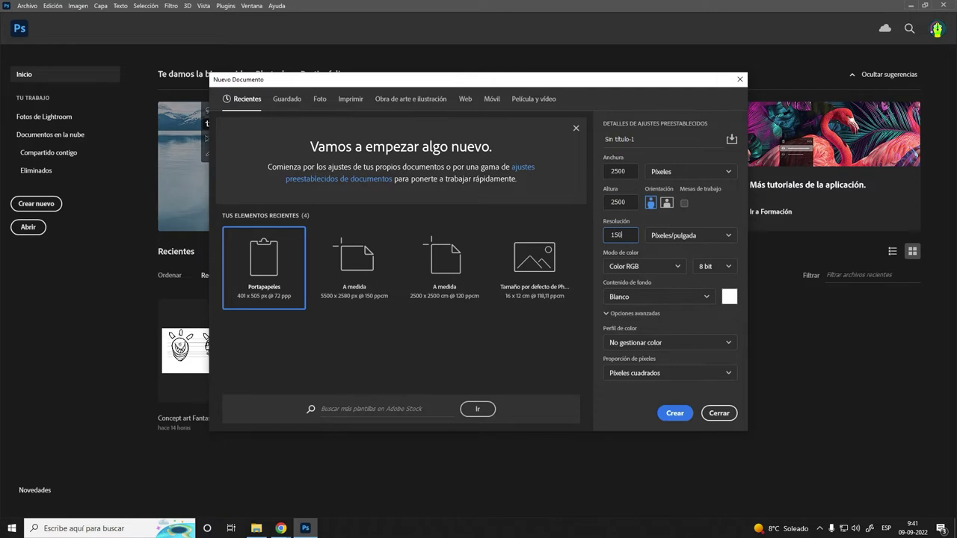
left_click(634, 224)
left_click(699, 172)
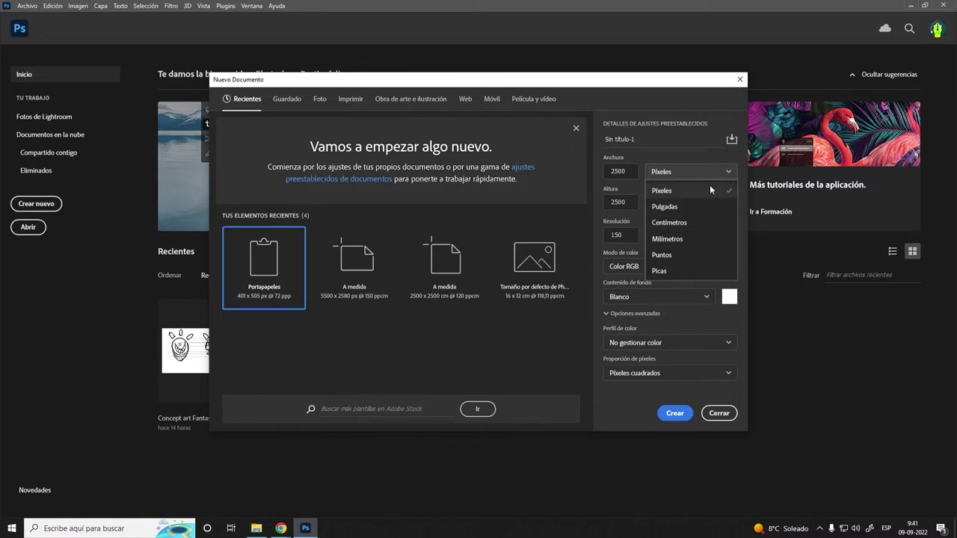
left_click(675, 413)
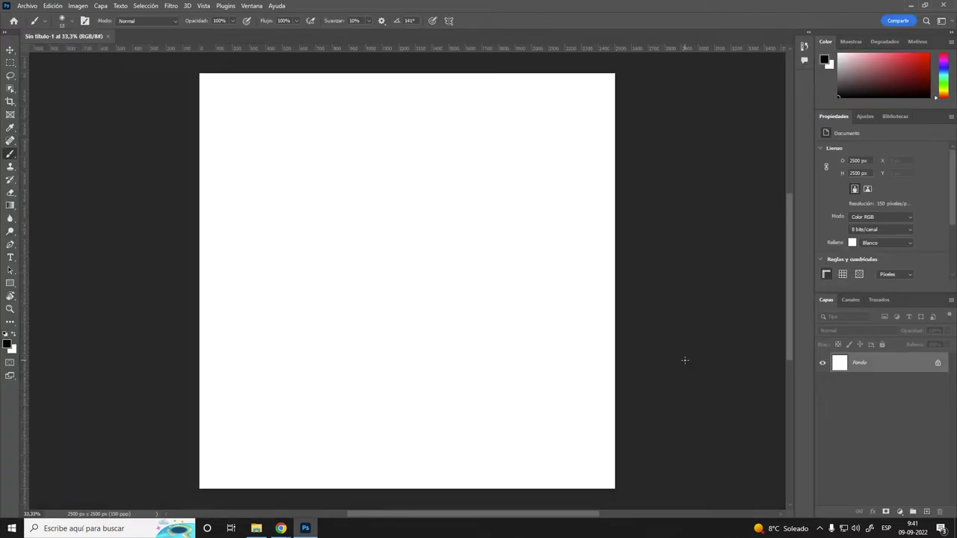
- Add a new layer and paste the copied paintbrush picture onto it
left_click(926, 512)
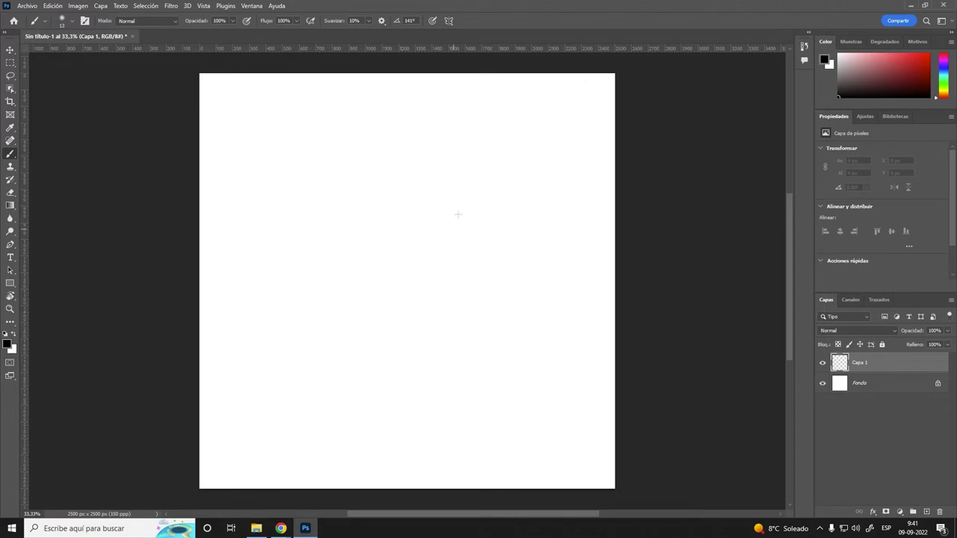
left_click(12, 52)
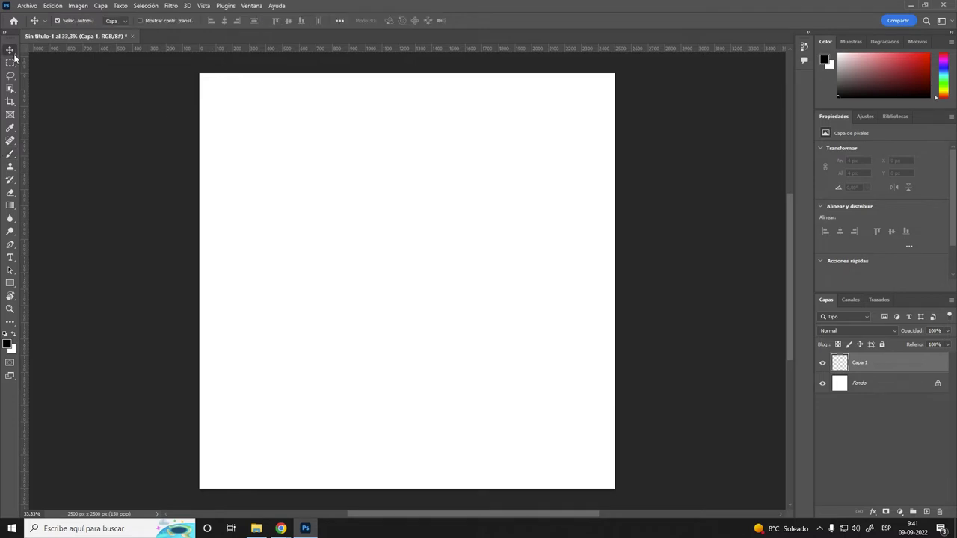
left_click(479, 216)
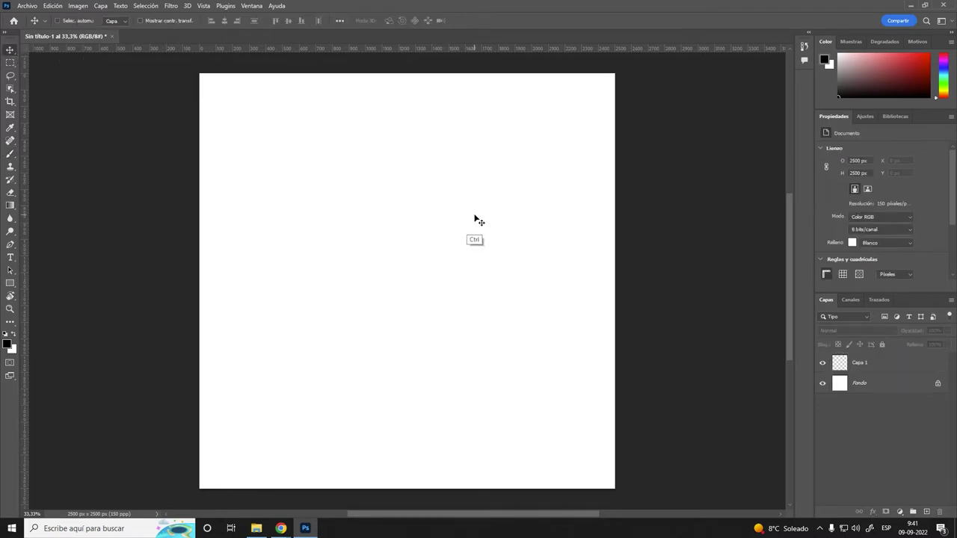
key("ctrl+z")
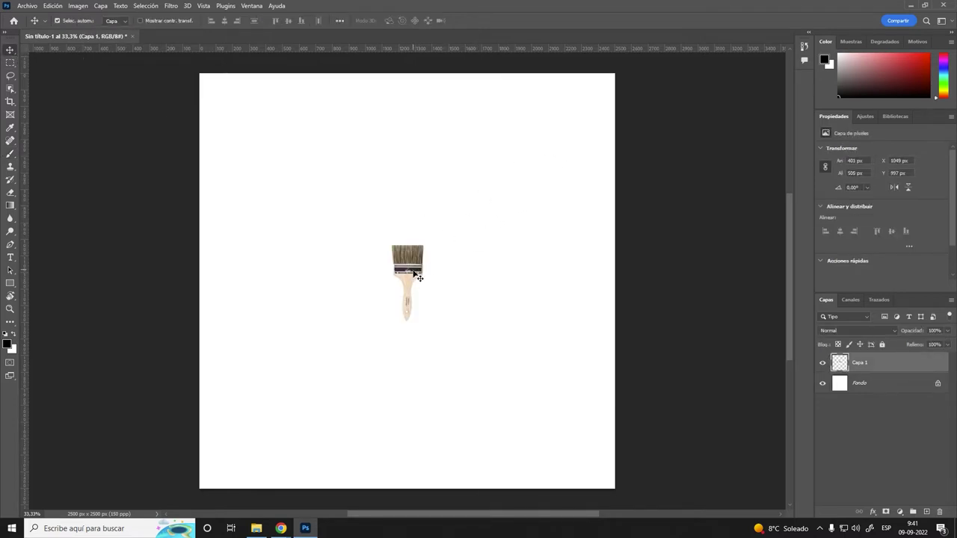
- Enlarge the pasted paintbrush to about 872 × 1045 px and place it slightly above the canvas centre
left_click_drag(418, 278, 258, 141)
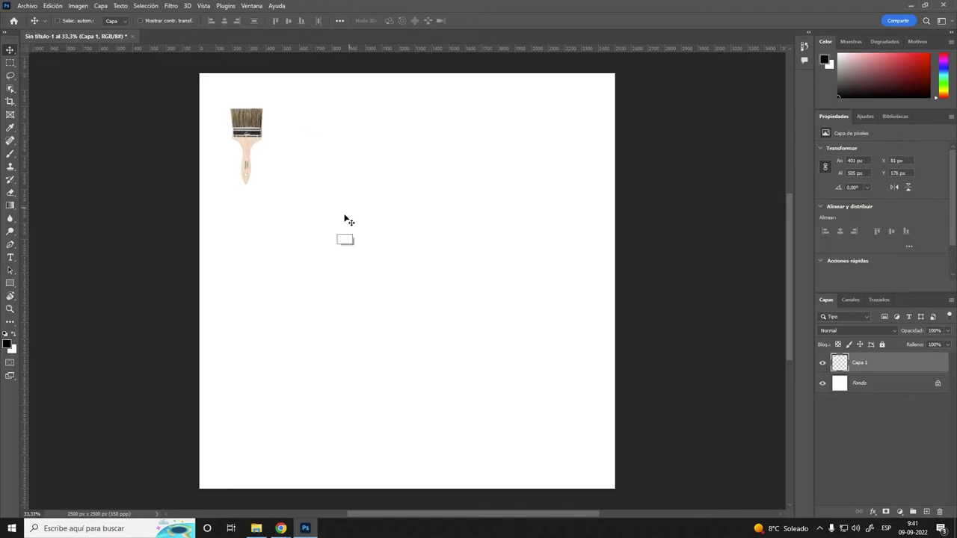
key("ctrl+t")
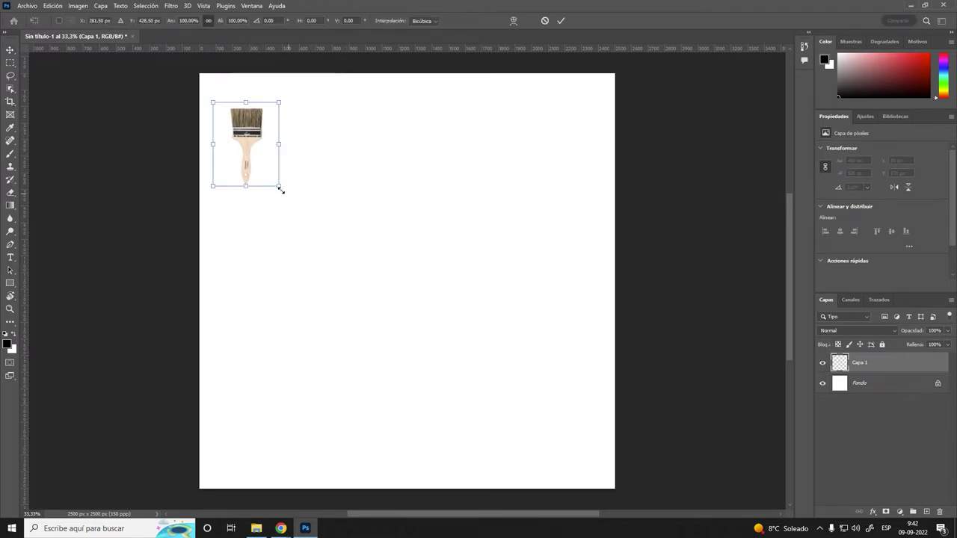
left_click_drag(276, 184, 360, 279)
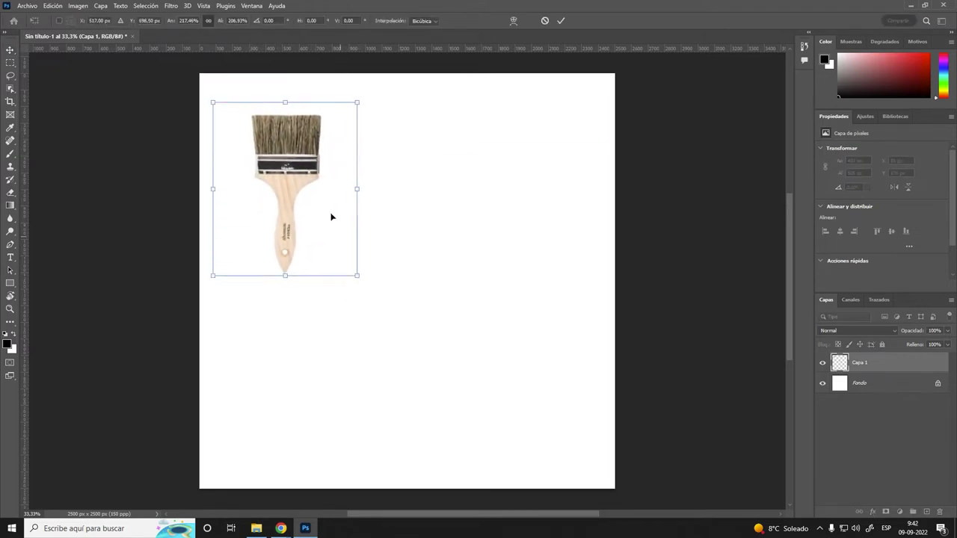
mouse_move(296, 171)
left_mouse_down()
mouse_move(285, 146)
mouse_move(256, 141)
left_mouse_up()
key("Return")
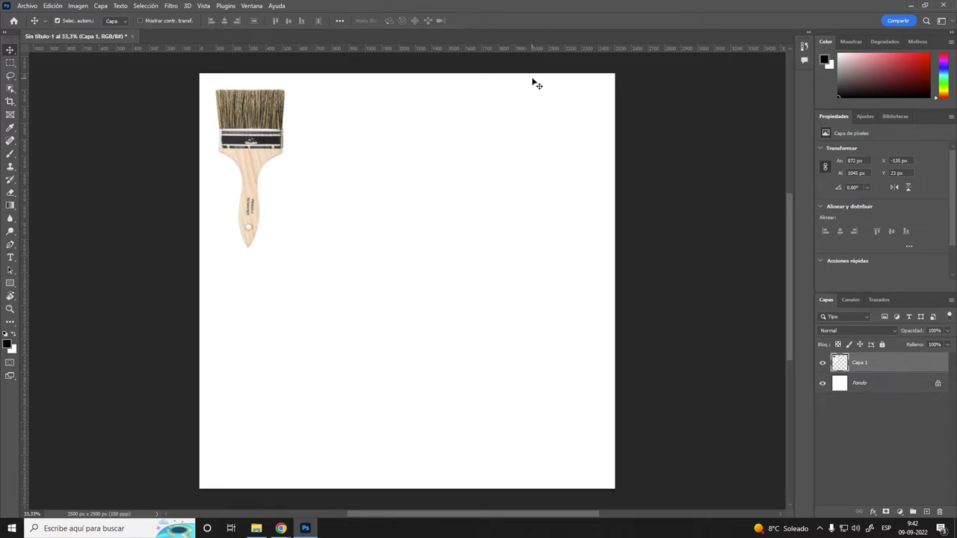
mouse_move(268, 153)
left_mouse_down()
mouse_move(408, 249)
mouse_move(414, 233)
left_mouse_up()
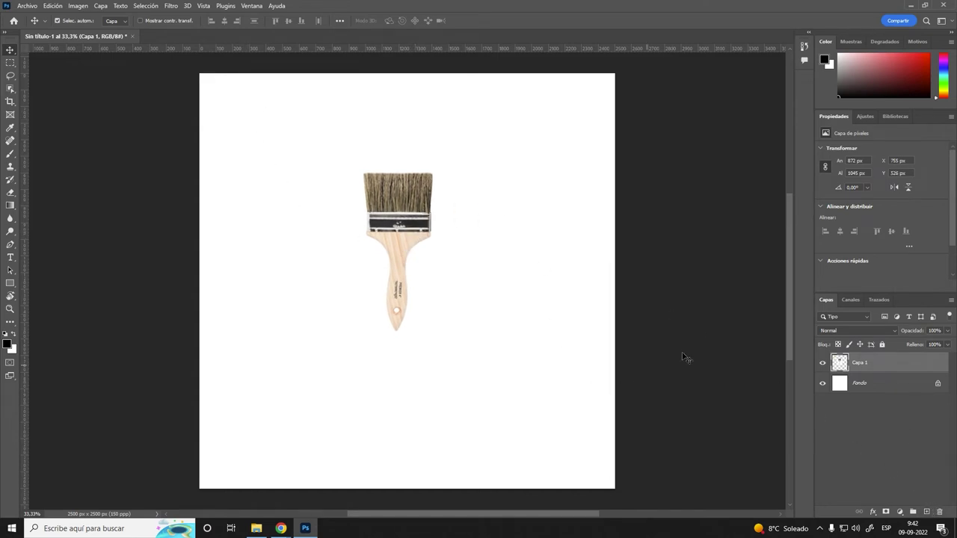
- Add a new layer above the paintbrush picture and rename the picture's layer "referencia"
left_click(927, 511)
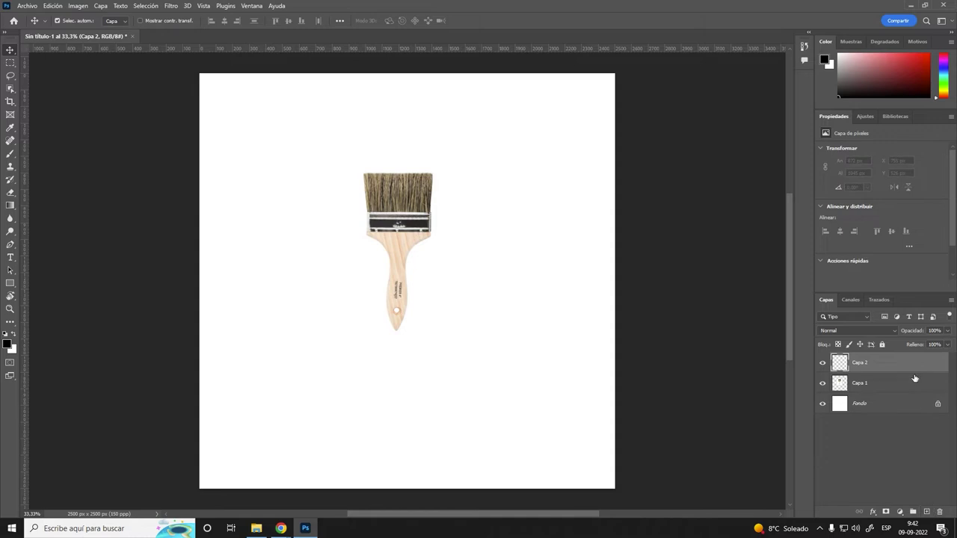
double_click(870, 383)
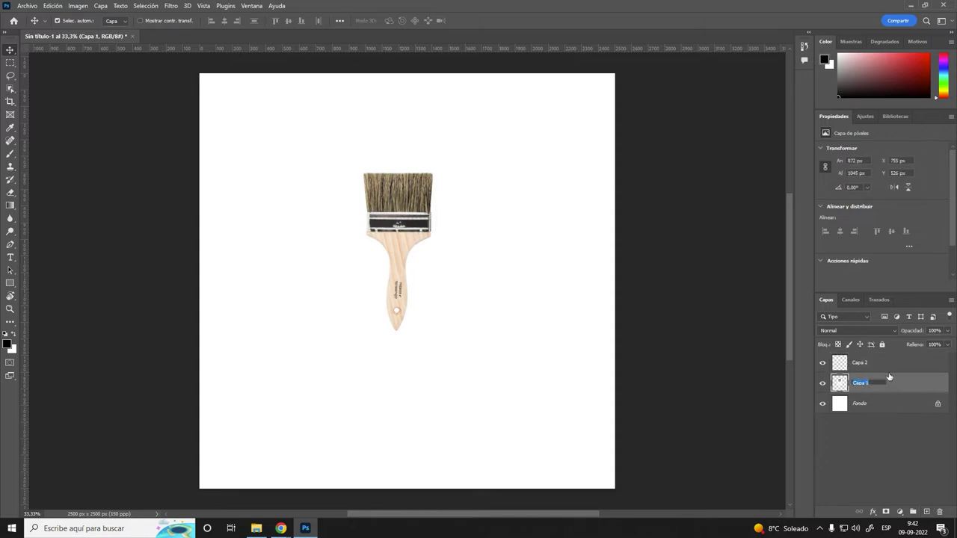
type("referencia")
key("Return")
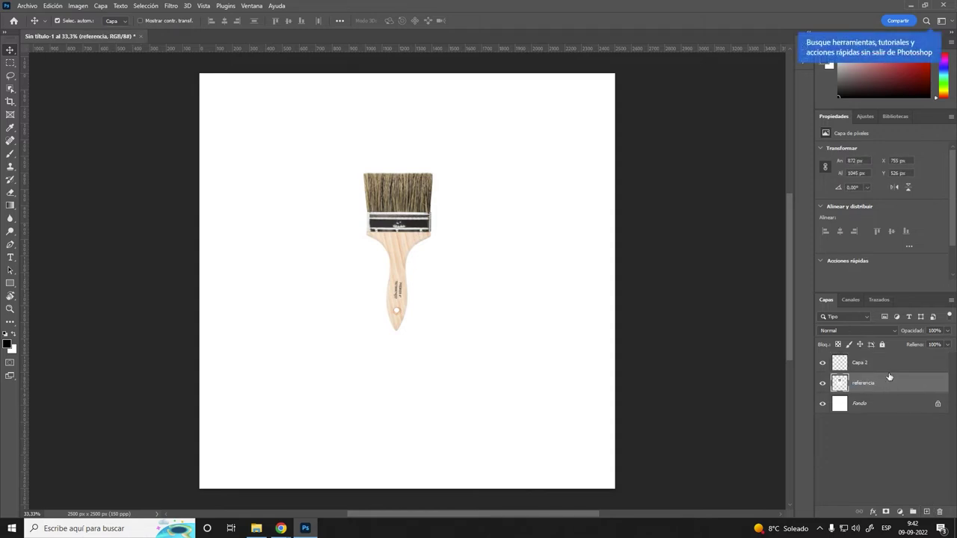
- Rename the empty layer above the reference picture "boceto brocha"
double_click(861, 362)
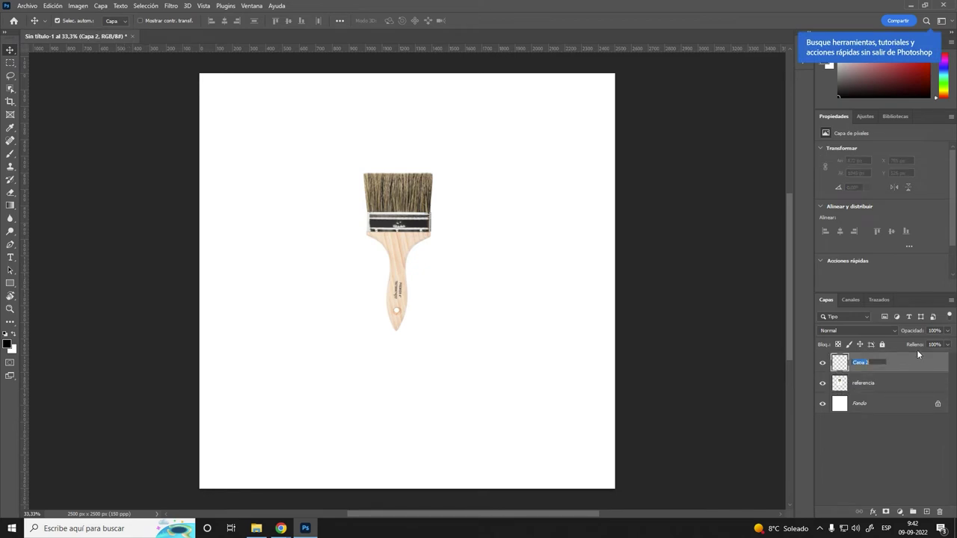
type("bocet")
type("os")
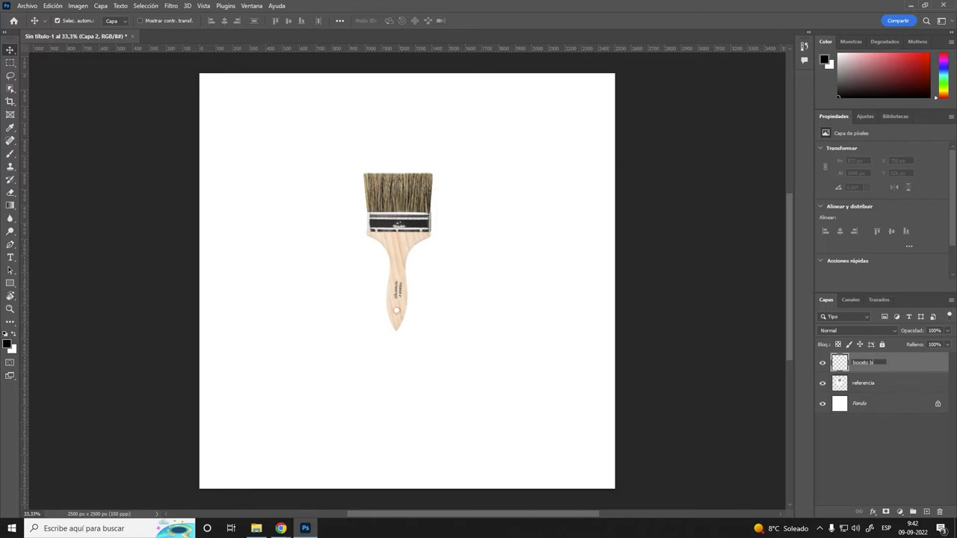
type(" brocha")
key("Return")
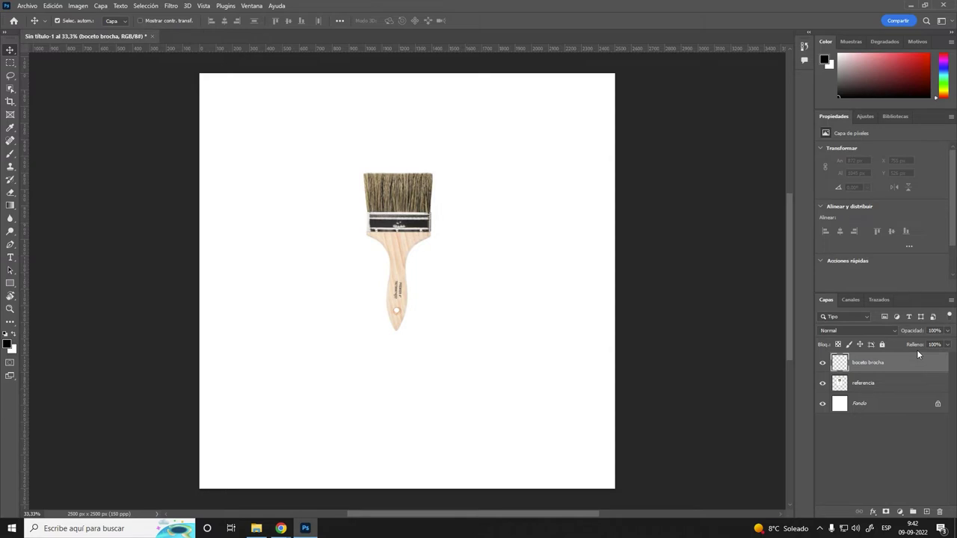
left_click(897, 383)
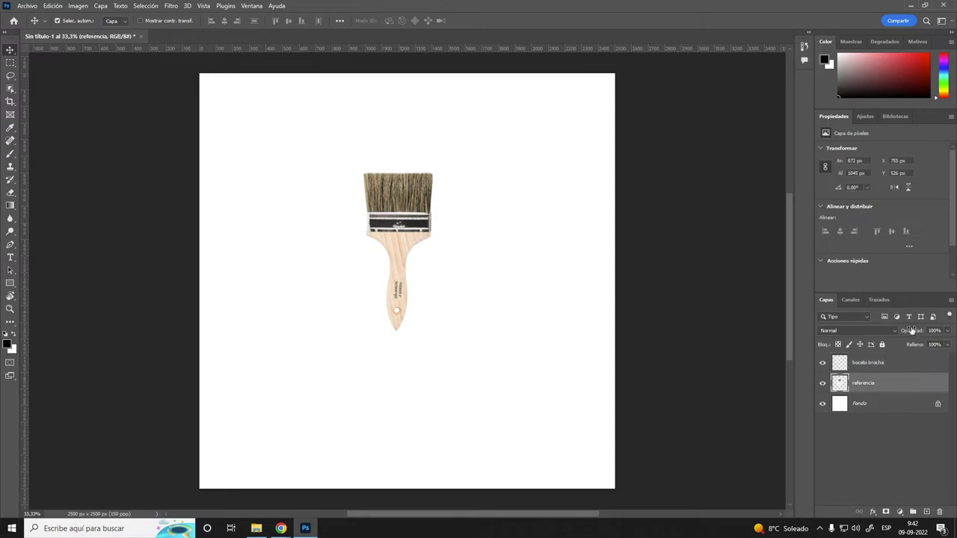
key("ctrl+slash")
left_click(908, 364)
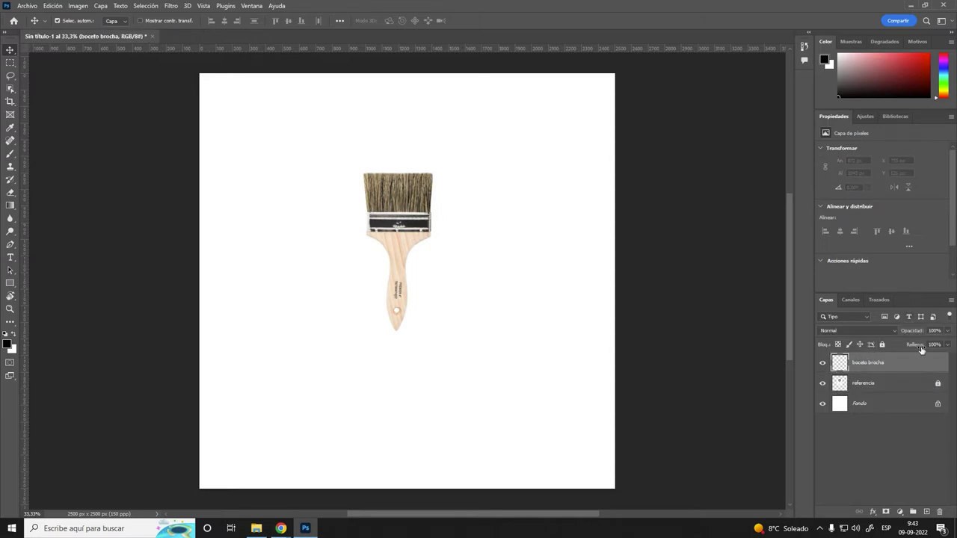
left_click(896, 392)
key("ctrl+slash")
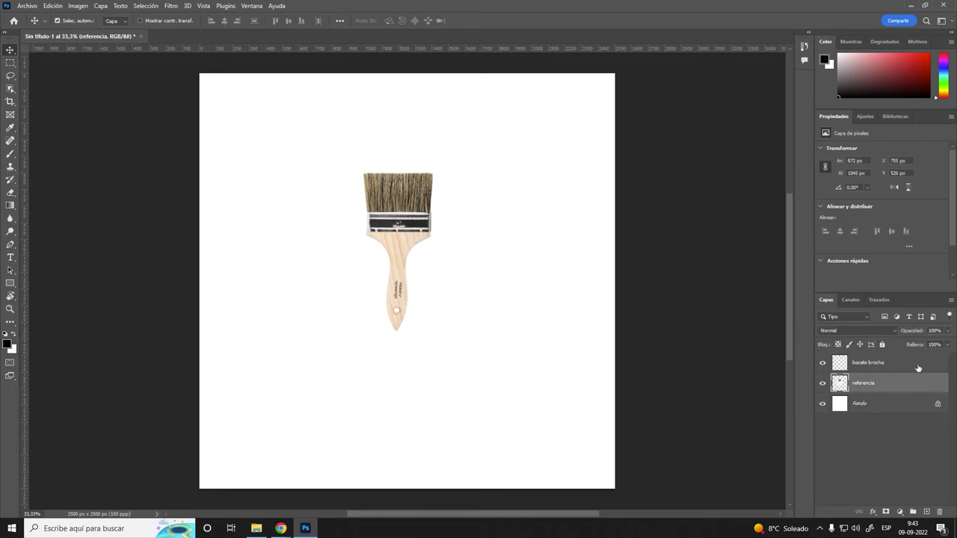
- Reduce the "referencia" layer's opacity to about 50% and lock the layer
left_click(947, 330)
left_click_drag(942, 344, 923, 344)
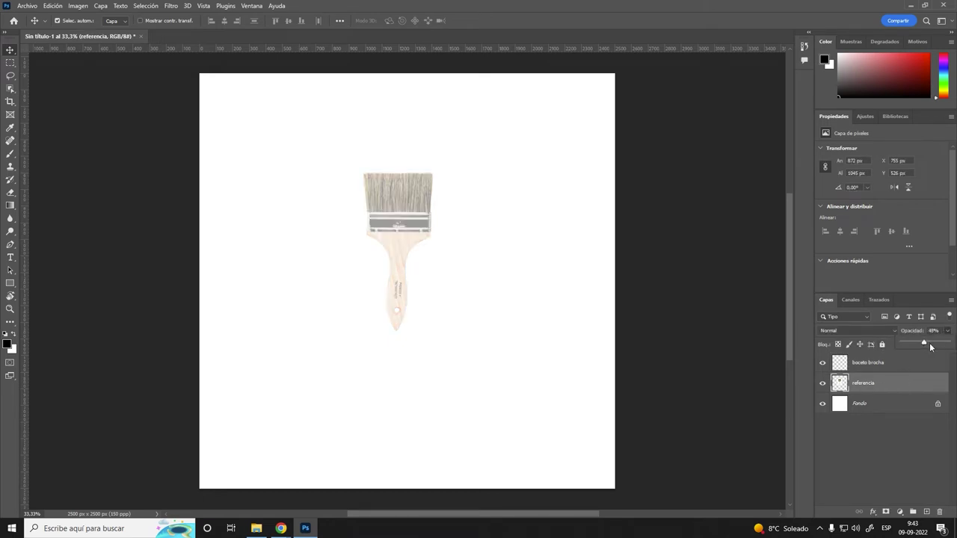
key("ctrl+slash")
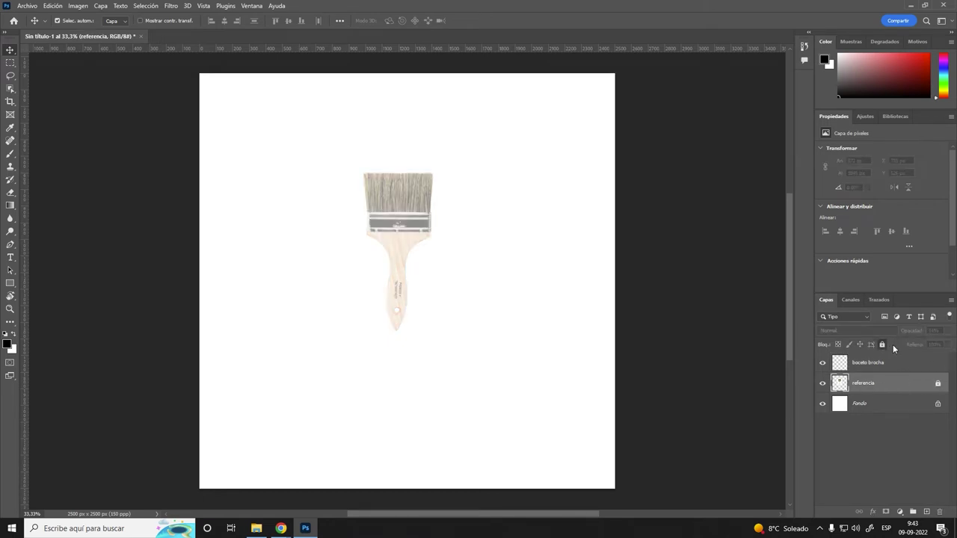
- Activate the "boceto brocha" layer and set the Brush tool to a size of 9 px and 98% hardness
left_click(898, 366)
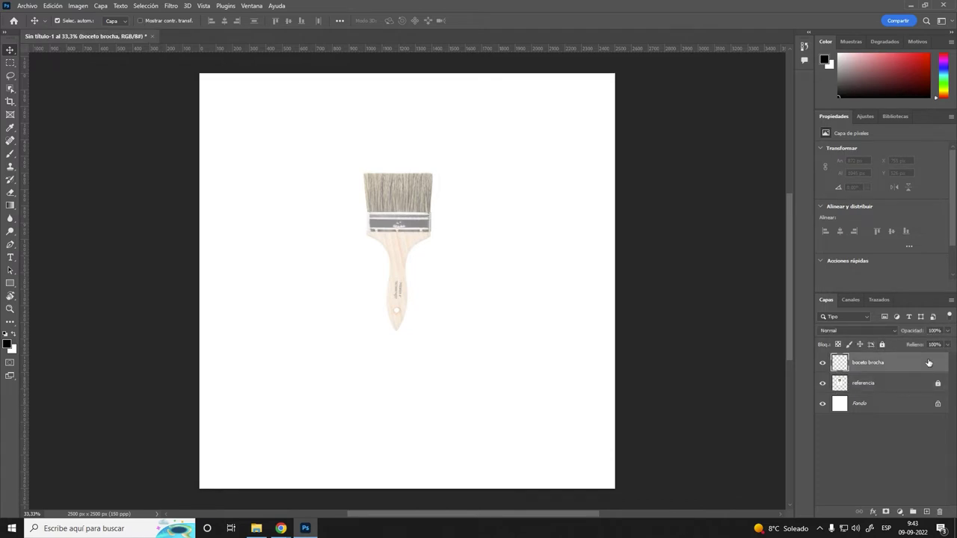
key("ctrl+space")
mouse_move(382, 209)
left_mouse_down()
mouse_move(441, 266)
mouse_move(412, 256)
left_mouse_up()
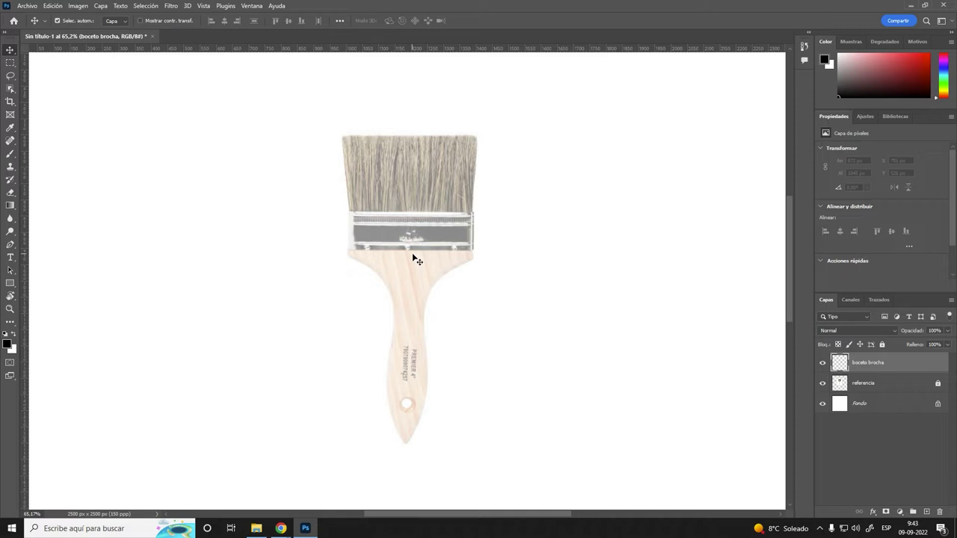
left_click(19, 154)
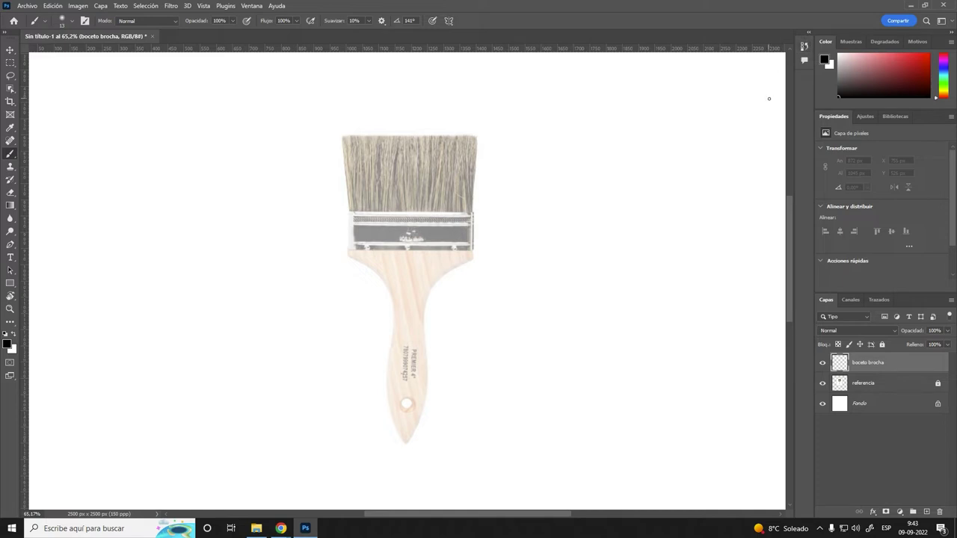
key("F5")
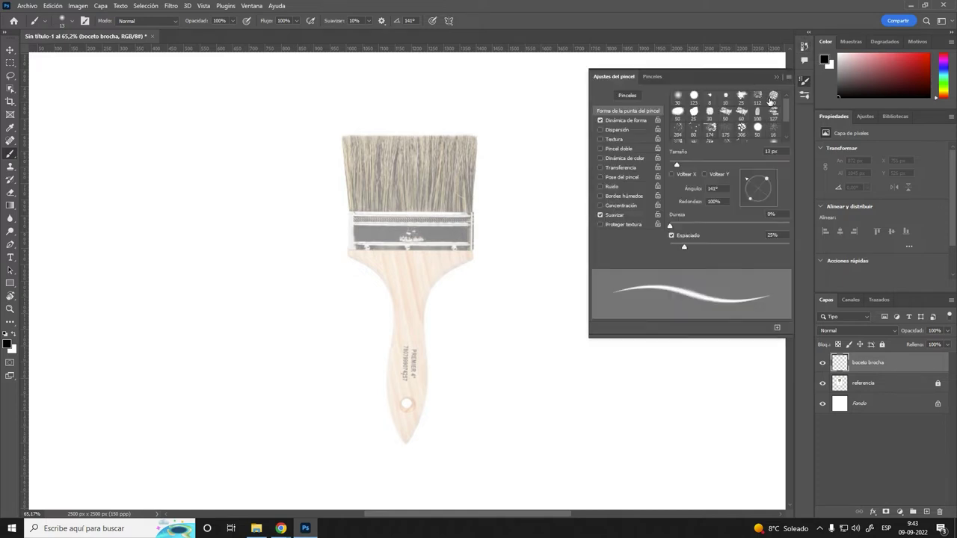
left_click_drag(676, 166, 674, 168)
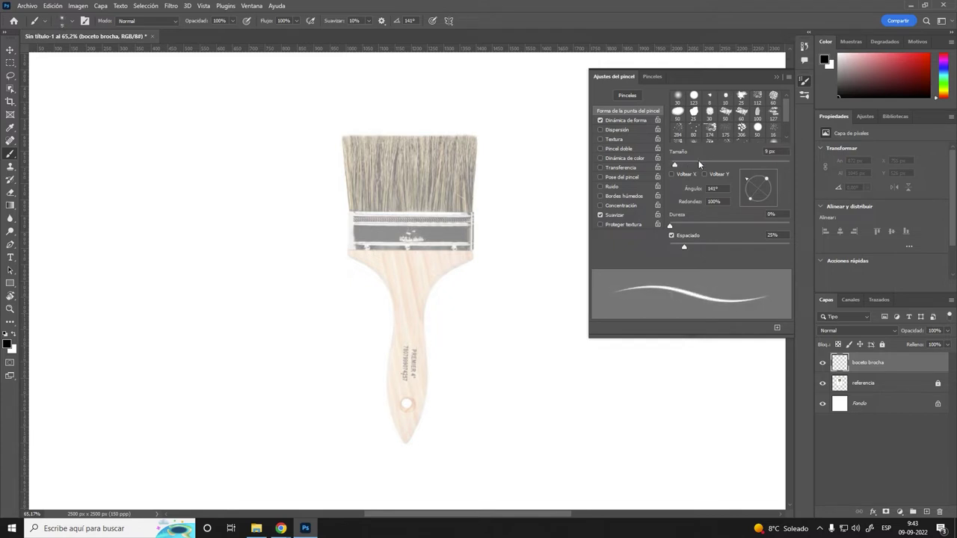
left_click_drag(671, 227, 786, 234)
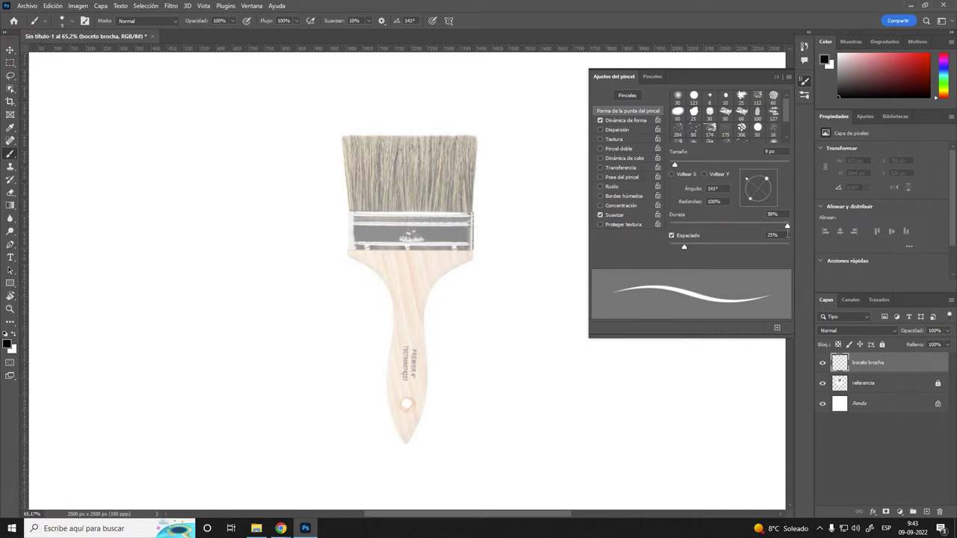
left_click(534, 112)
left_click(488, 228)
mouse_move(350, 209)
left_mouse_down()
mouse_move(338, 131)
mouse_move(349, 144)
mouse_move(368, 135)
left_mouse_up()
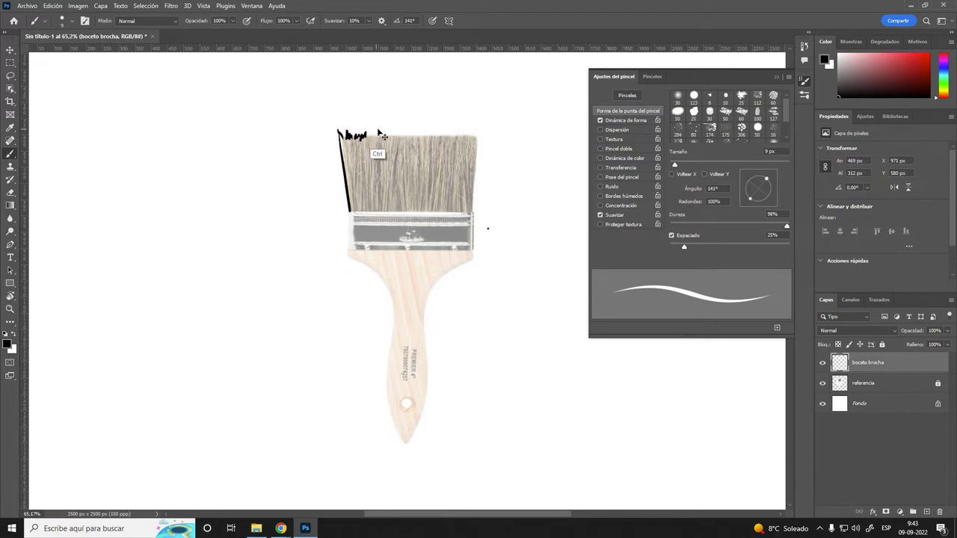
key("ctrl+z")
key("ctrl+z")
key("ctrl+z")
key("ctrl+z")
key("ctrl+z")
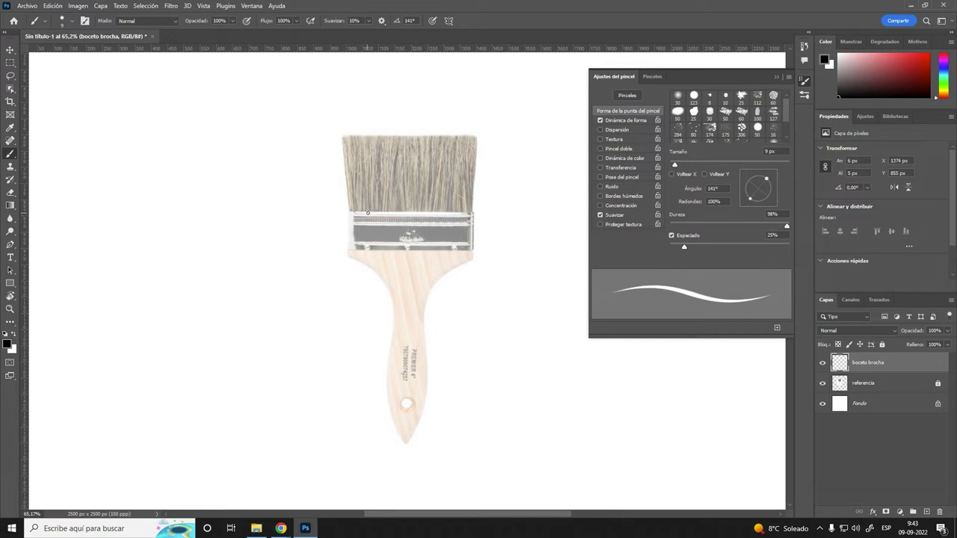
- Sketch half-closed eyes and a U-shaped nose on the metal band, with a smiling mouth on the wood below it
mouse_move(362, 211)
left_mouse_down()
mouse_move(369, 226)
mouse_move(385, 213)
left_mouse_up()
left_click_drag(441, 212, 457, 213)
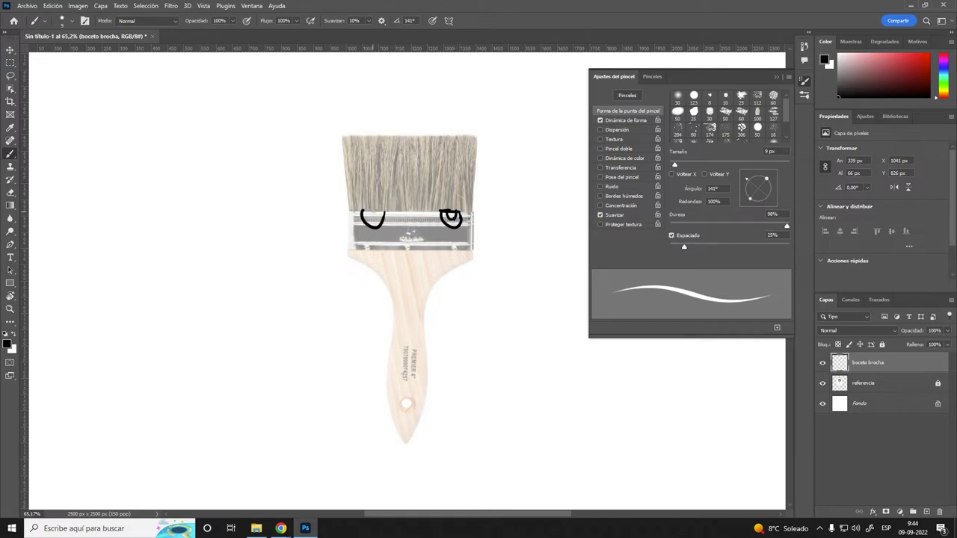
left_click_drag(363, 210, 386, 212)
mouse_move(370, 213)
left_mouse_down()
mouse_move(384, 214)
mouse_move(410, 248)
mouse_move(424, 224)
left_mouse_up()
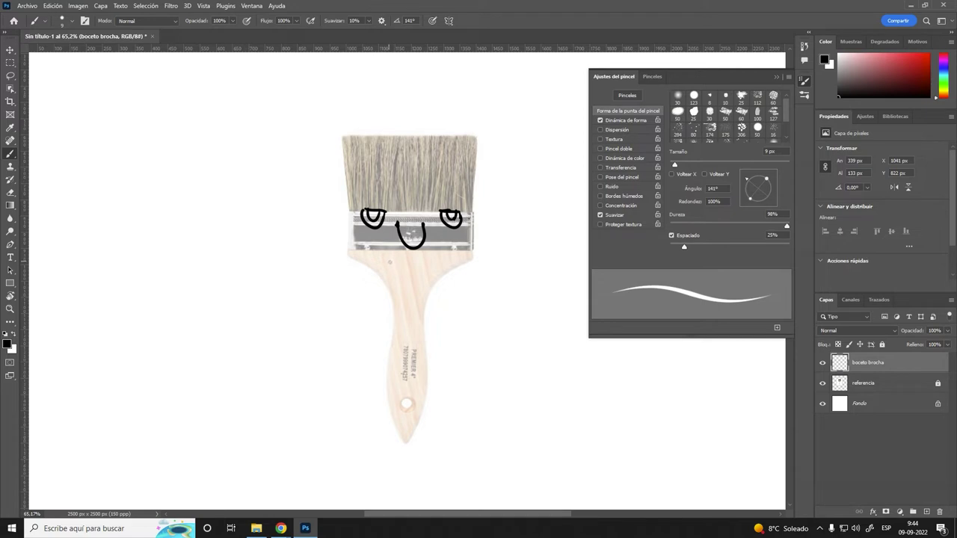
mouse_move(389, 260)
left_mouse_down()
mouse_move(432, 265)
mouse_move(418, 275)
left_mouse_up()
- Outline the bristle block and the metal band of the paintbrush, following the edges of the reference picture
mouse_move(349, 198)
left_mouse_down()
mouse_move(351, 208)
mouse_move(340, 136)
left_mouse_up()
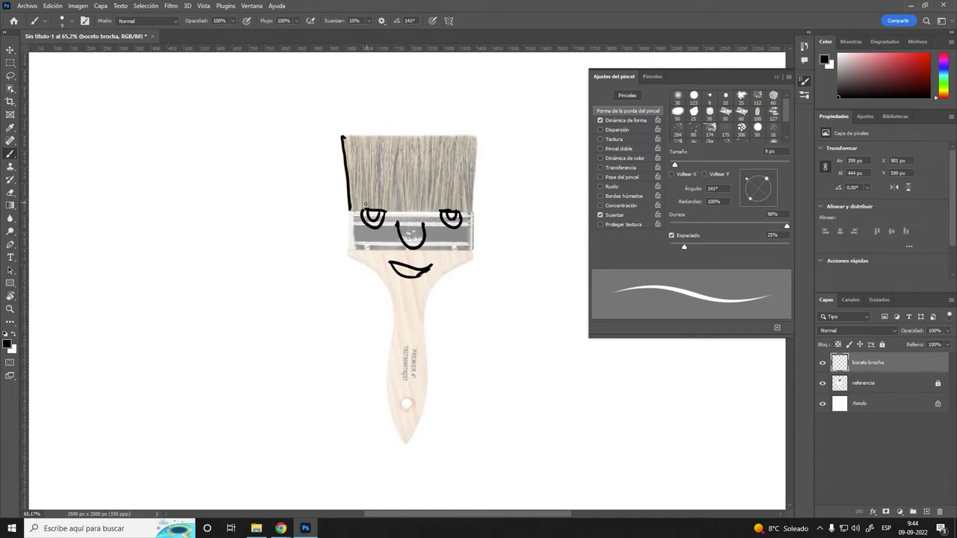
left_click_drag(364, 205, 350, 199)
left_click_drag(407, 213, 473, 205)
mouse_move(353, 207)
left_mouse_down()
mouse_move(354, 246)
mouse_move(389, 246)
left_mouse_up()
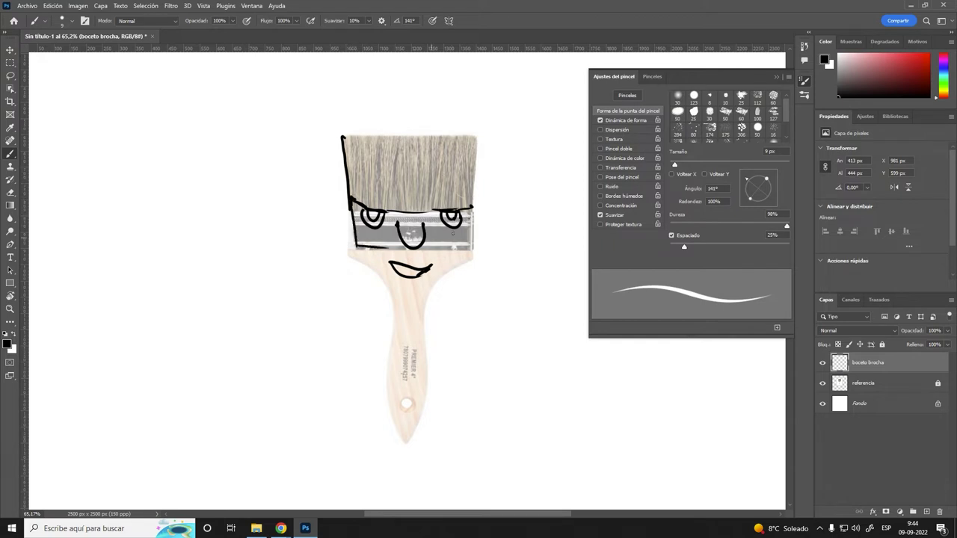
mouse_move(462, 245)
left_mouse_down()
mouse_move(476, 136)
mouse_move(341, 135)
left_mouse_up()
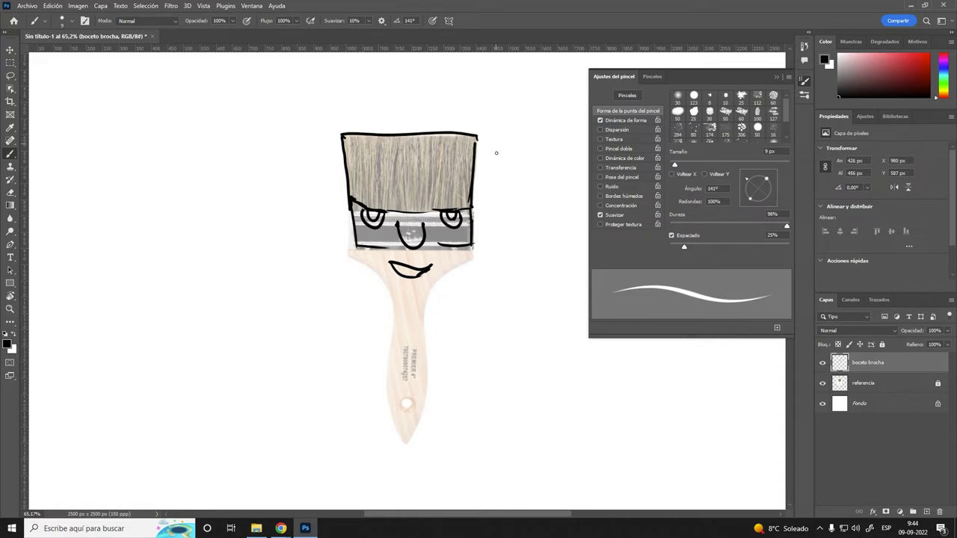
- Reinforce the bristles' right edge and trace the rounded shoulders and upper sides of the wooden handle
left_click_drag(474, 136, 480, 190)
left_click_drag(472, 252, 459, 264)
mouse_move(352, 243)
left_mouse_down()
mouse_move(391, 275)
mouse_move(371, 259)
mouse_move(394, 302)
left_mouse_up()
left_click_drag(458, 263, 423, 340)
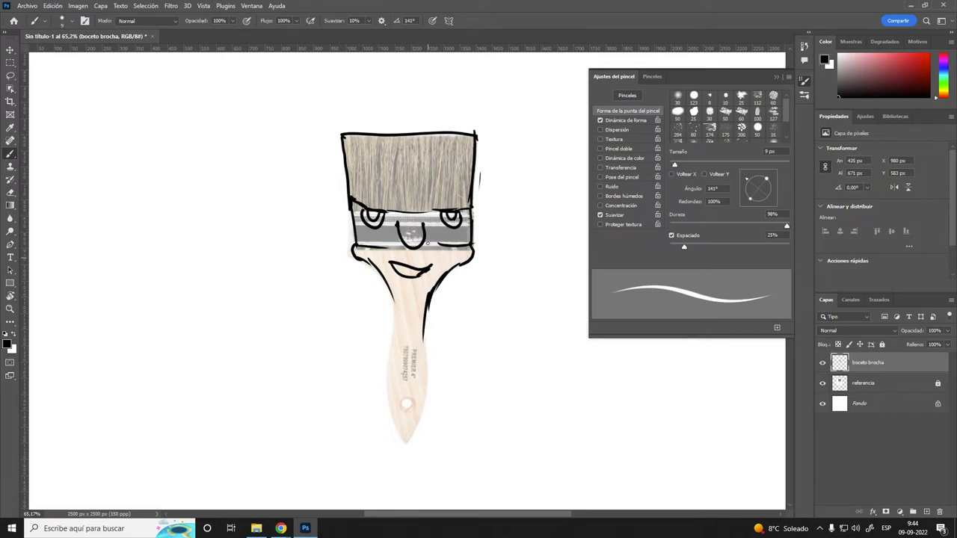
- Erase the sketched eyes, nose, mouth and the horizontal lines inside the brush outline
key("e")
mouse_move(437, 224)
left_mouse_down()
mouse_move(417, 224)
mouse_move(414, 262)
mouse_move(450, 218)
mouse_move(460, 243)
mouse_move(464, 223)
mouse_move(404, 203)
mouse_move(374, 217)
mouse_move(376, 248)
mouse_move(364, 234)
mouse_move(365, 195)
mouse_move(394, 240)
mouse_move(414, 213)
mouse_move(400, 212)
mouse_move(406, 206)
mouse_move(353, 231)
mouse_move(353, 185)
left_mouse_up()
key("b")
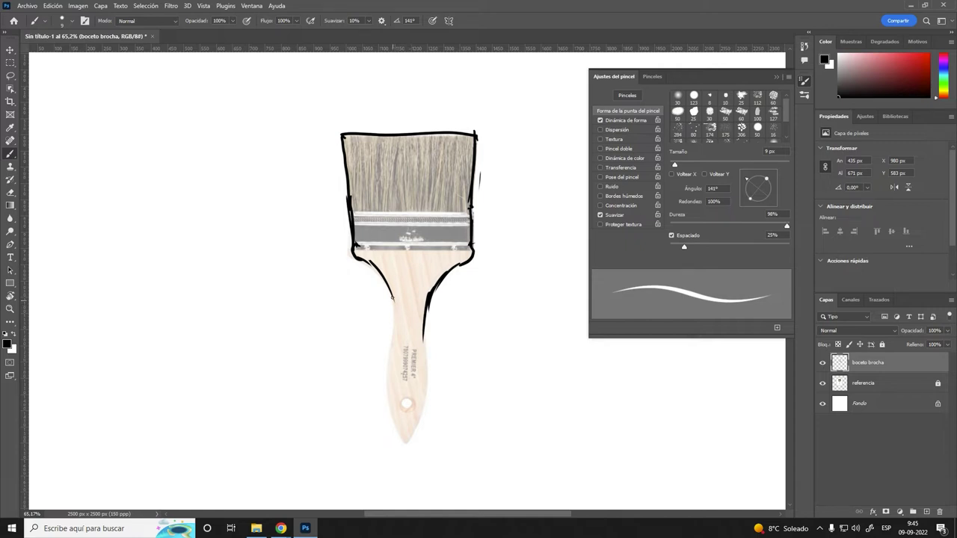
- Trace the rest of the handle down to its pointed tip and draw the metal band's upper and lower edges
mouse_move(391, 298)
left_mouse_down()
mouse_move(387, 369)
mouse_move(406, 444)
mouse_move(431, 382)
mouse_move(424, 332)
left_mouse_up()
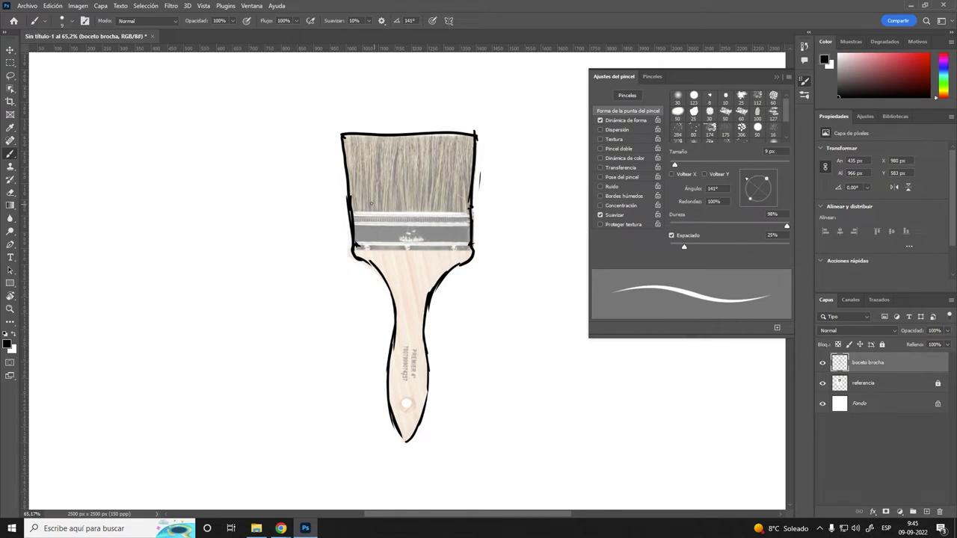
left_click_drag(353, 210, 471, 213)
left_click_drag(403, 213, 468, 207)
left_click_drag(357, 246, 473, 247)
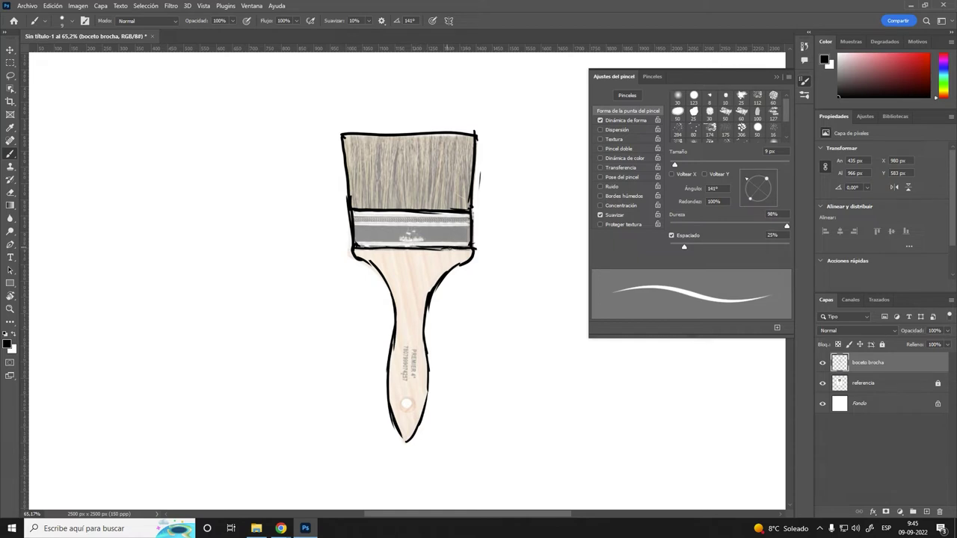
- Try drawing the small hanging hole near the handle's tip, then undo it
right_click(409, 336)
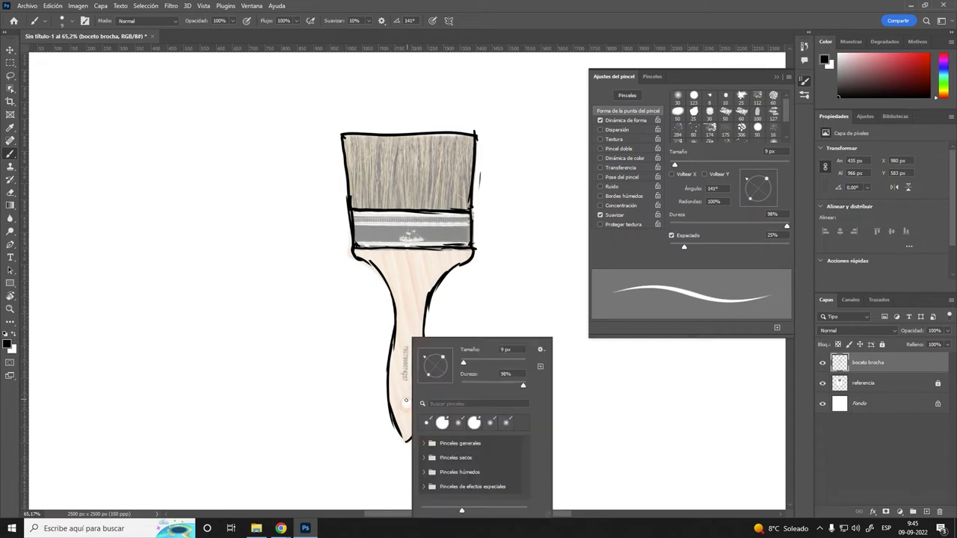
key("Escape")
mouse_move(405, 397)
left_mouse_down()
mouse_move(411, 409)
mouse_move(406, 398)
left_mouse_up()
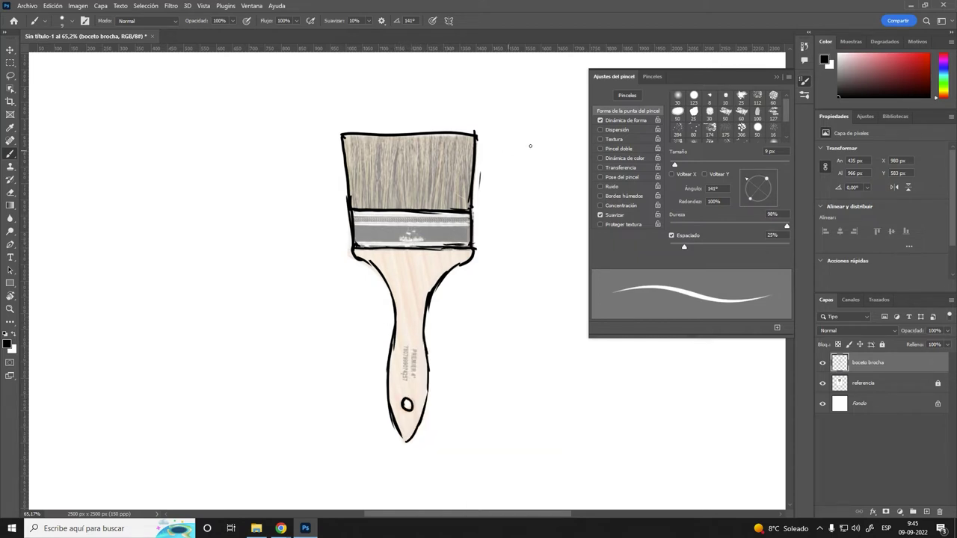
key("ctrl+z")
- Try sketching a round eye at each end of the metal band, then undo both
mouse_move(449, 224)
left_mouse_down()
mouse_move(464, 233)
mouse_move(456, 217)
left_mouse_up()
mouse_move(360, 221)
left_mouse_down()
mouse_move(359, 233)
mouse_move(372, 233)
mouse_move(368, 221)
mouse_move(379, 241)
mouse_move(372, 221)
left_mouse_up()
key("ctrl+z")
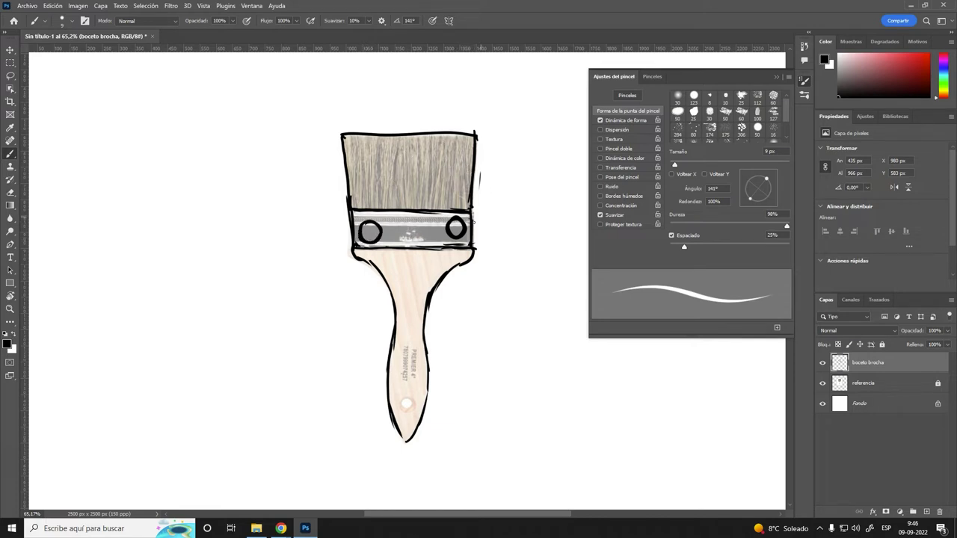
key("ctrl+z")
key("ctrl+z")
key("ctrl+z")
key("ctrl+z")
- Draw a round eye at each end of the metal band and join them with a straight horizontal line
mouse_move(455, 217)
left_mouse_down()
mouse_move(443, 229)
mouse_move(465, 224)
mouse_move(452, 217)
left_mouse_up()
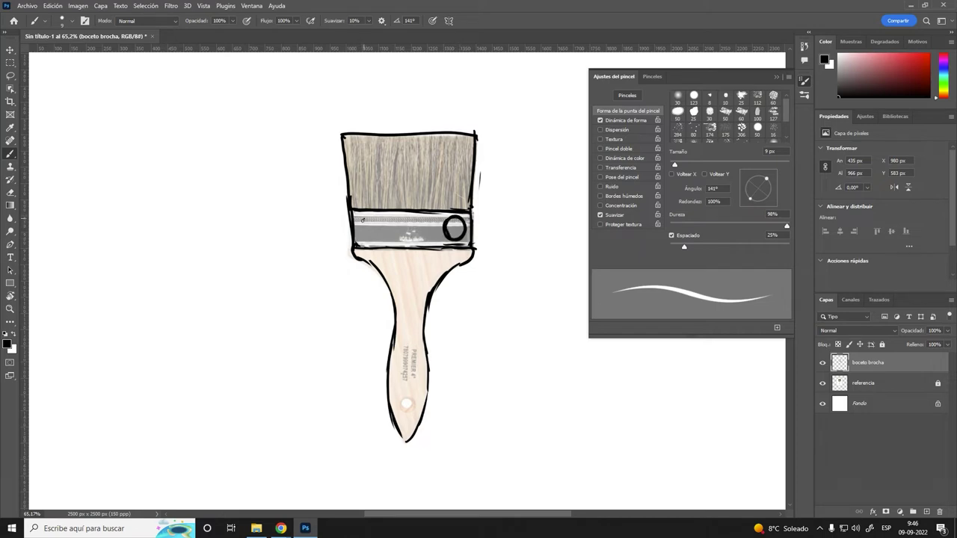
mouse_move(362, 219)
left_mouse_down()
mouse_move(382, 232)
mouse_move(363, 224)
mouse_move(378, 215)
mouse_move(459, 258)
left_mouse_up()
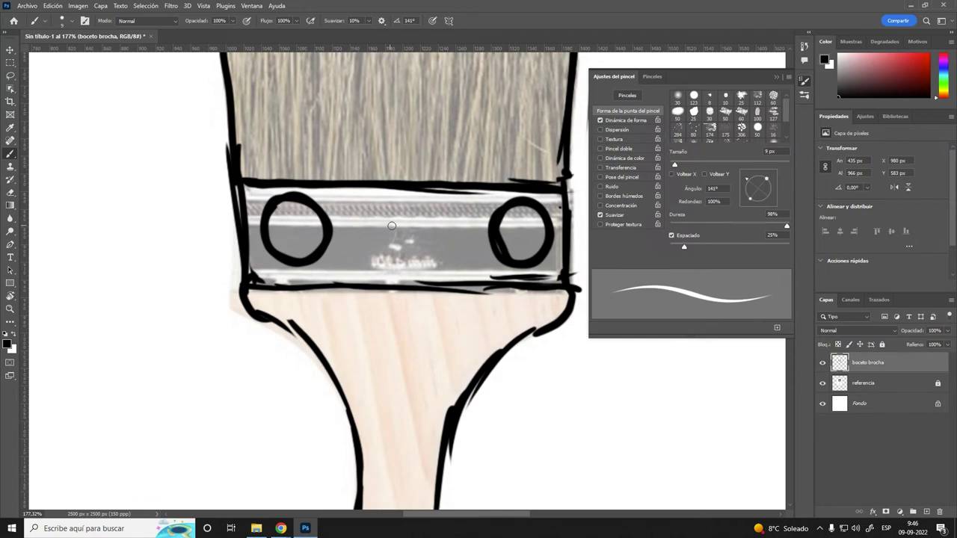
mouse_move(249, 223)
left_mouse_down()
mouse_move(299, 211)
mouse_move(335, 222)
mouse_move(499, 224)
left_mouse_up()
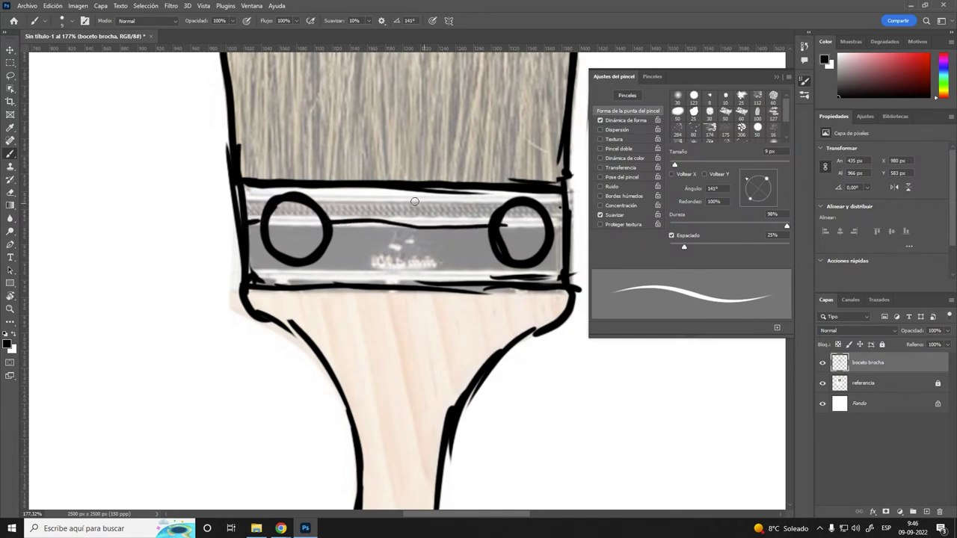
key("ctrl+z")
mouse_move(324, 222)
left_mouse_down()
mouse_move(578, 222)
mouse_move(524, 230)
left_mouse_up()
- Add a solid black pupil to each eye and a flat eyelid line across the top of both eyes
left_click(521, 228)
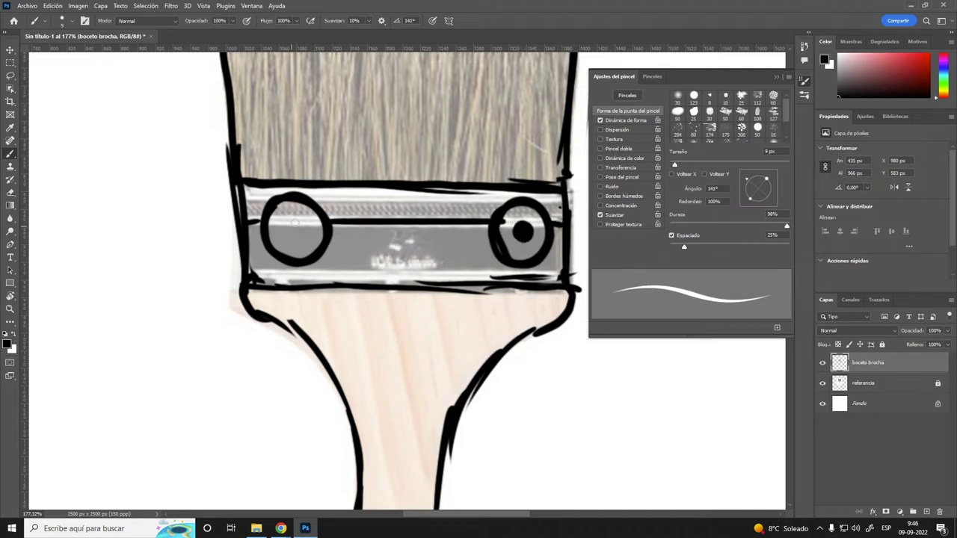
left_click_drag(295, 222, 293, 226)
left_click_drag(263, 204, 341, 201)
left_click_drag(490, 202, 560, 200)
- Set the Eraser to 21 px and trim the thick lines along the metal band's upper and lower edges
key("e")
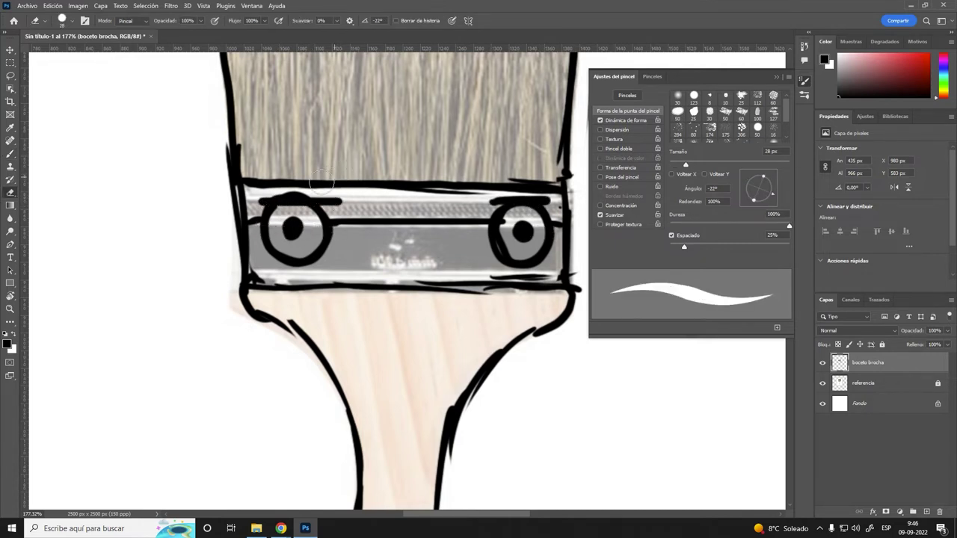
right_click(372, 188)
left_click_drag(432, 213, 427, 214)
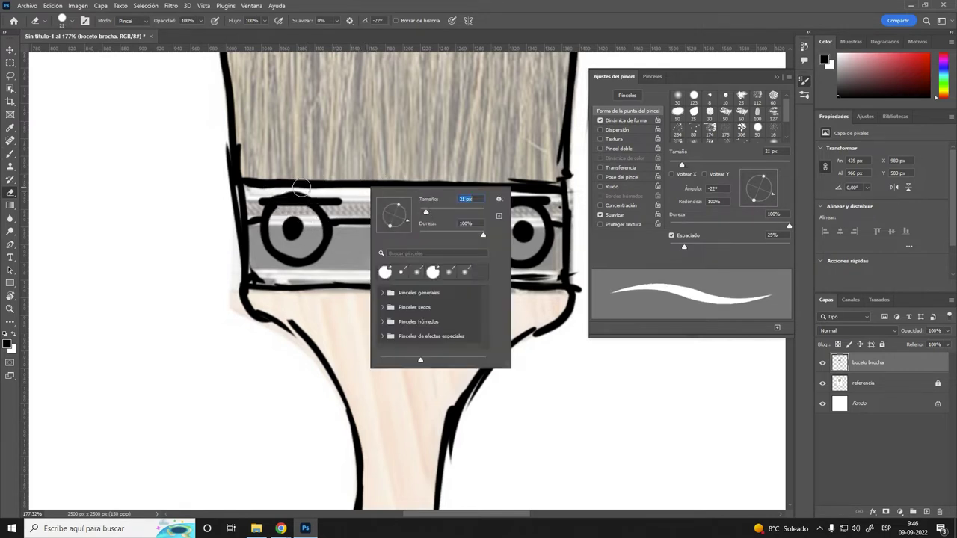
left_click(301, 188)
left_click(501, 193, "shift")
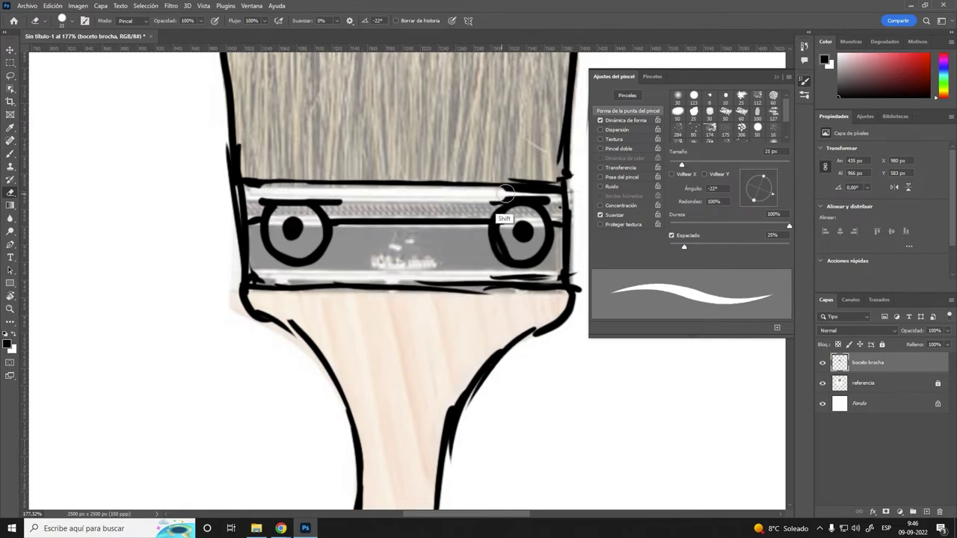
mouse_move(553, 277)
left_mouse_down()
mouse_move(478, 279)
mouse_move(546, 314)
mouse_move(523, 322)
mouse_move(479, 292)
mouse_move(530, 327)
left_mouse_up()
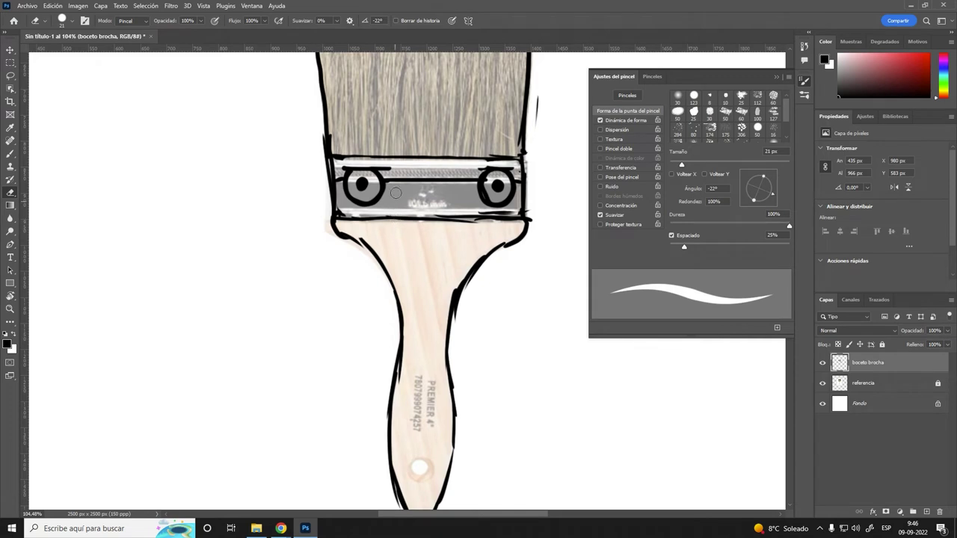
- Draw a wide curved smile on the wood directly beneath the metal band with the Brush tool
key("b")
mouse_move(386, 218)
left_mouse_down()
mouse_move(430, 239)
mouse_move(476, 218)
left_mouse_up()
key("ctrl+z")
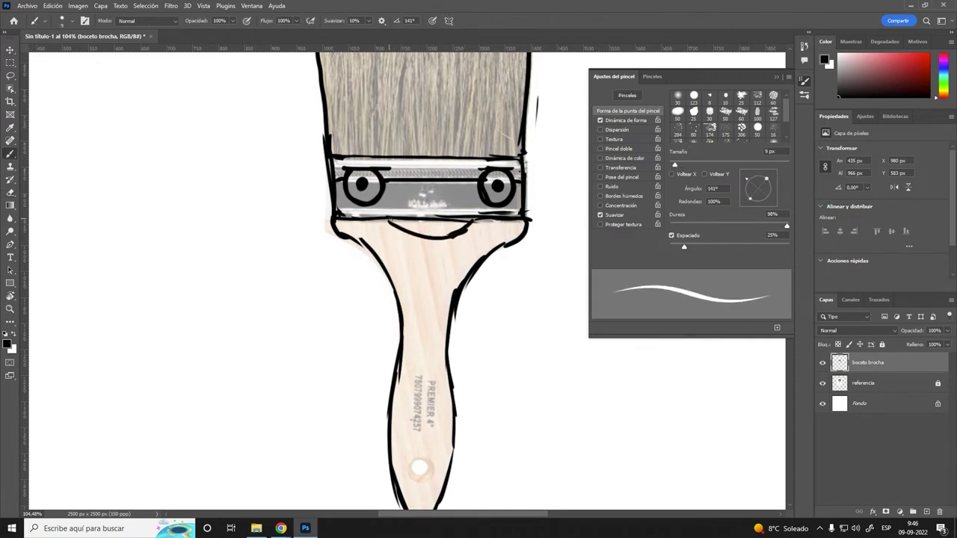
left_click_drag(399, 224, 383, 218)
mouse_move(456, 236)
left_mouse_down()
mouse_move(472, 221)
mouse_move(419, 325)
left_mouse_up()
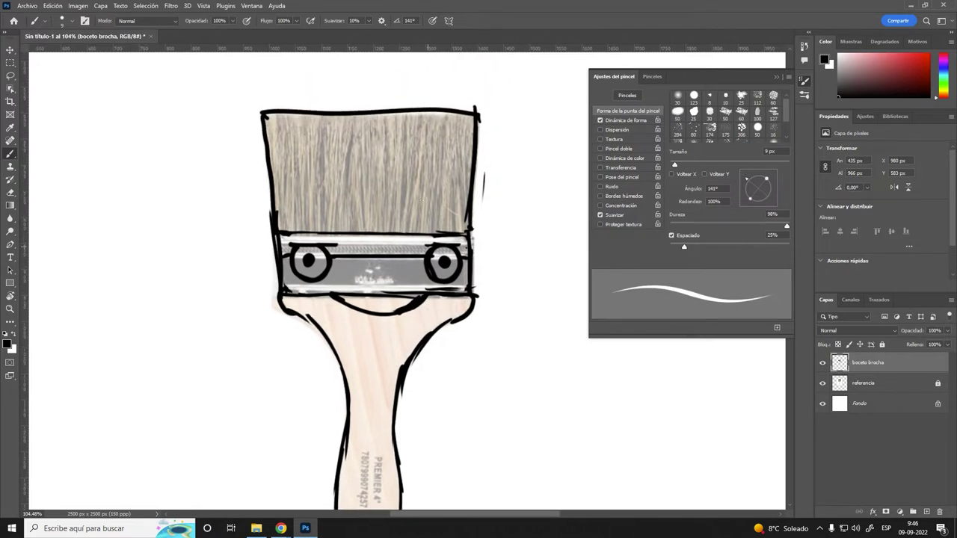
- Draw tapering bristle strokes rising from the metal band across the full width of the bristle block
mouse_move(287, 229)
left_mouse_down()
mouse_move(295, 137)
mouse_move(292, 228)
mouse_move(297, 140)
left_mouse_up()
left_click_drag(308, 222, 309, 145)
mouse_move(326, 226)
left_mouse_down()
mouse_move(330, 145)
mouse_move(350, 136)
left_mouse_up()
mouse_move(366, 227)
left_mouse_down()
mouse_move(370, 142)
mouse_move(395, 141)
left_mouse_up()
mouse_move(410, 228)
left_mouse_down()
mouse_move(417, 147)
mouse_move(432, 143)
left_mouse_up()
left_click_drag(441, 229, 449, 149)
left_click_drag(451, 227, 464, 139)
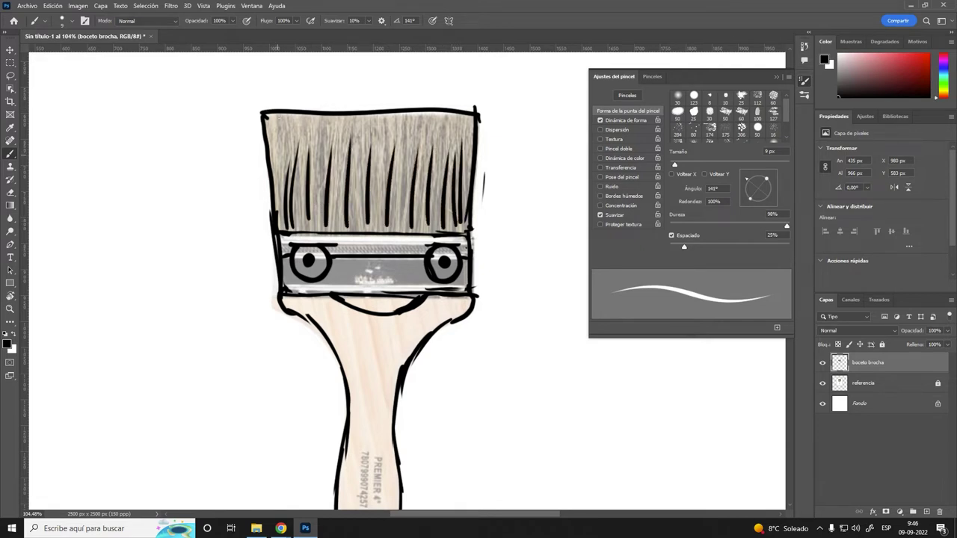
- Add bristle strokes running down from the upper edge of the bristle block, between the existing ones
left_click_drag(281, 113, 277, 156)
mouse_move(274, 113)
left_mouse_down()
mouse_move(275, 160)
mouse_move(305, 169)
left_mouse_up()
mouse_move(309, 109)
left_mouse_down()
mouse_move(312, 162)
mouse_move(332, 166)
left_mouse_up()
mouse_move(344, 117)
left_mouse_down()
mouse_move(345, 166)
mouse_move(360, 175)
left_mouse_up()
left_click_drag(378, 114, 383, 173)
mouse_move(393, 112)
left_mouse_down()
mouse_move(391, 163)
mouse_move(413, 171)
left_mouse_up()
mouse_move(424, 110)
left_mouse_down()
mouse_move(427, 170)
mouse_move(444, 180)
left_mouse_up()
mouse_move(454, 130)
left_mouse_down()
mouse_move(457, 176)
mouse_move(463, 162)
left_mouse_up()
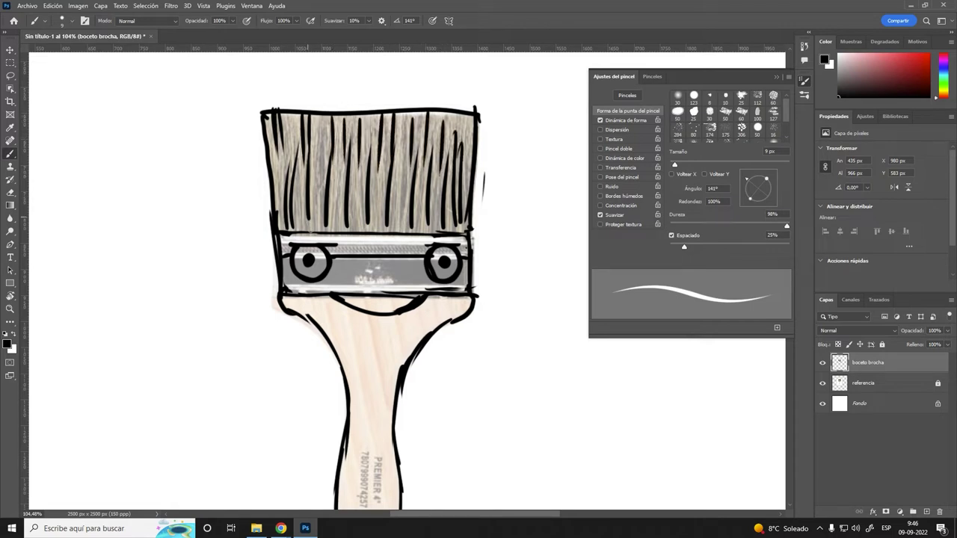
- Hide the "referencia" layer and thicken the metal band's upper and lower edges with straight strokes
left_click(822, 383)
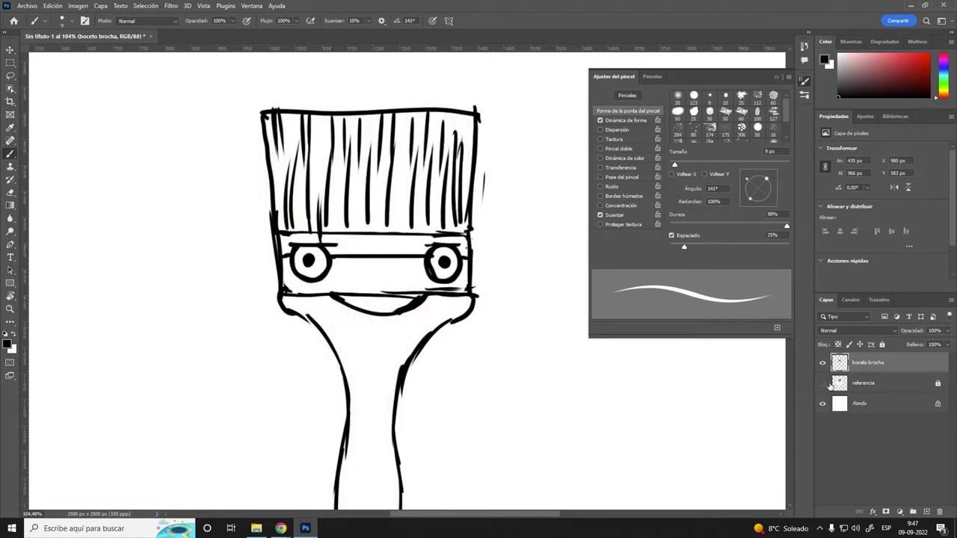
key("shift")
left_click_drag(300, 225, 465, 228)
left_click(269, 230, "shift")
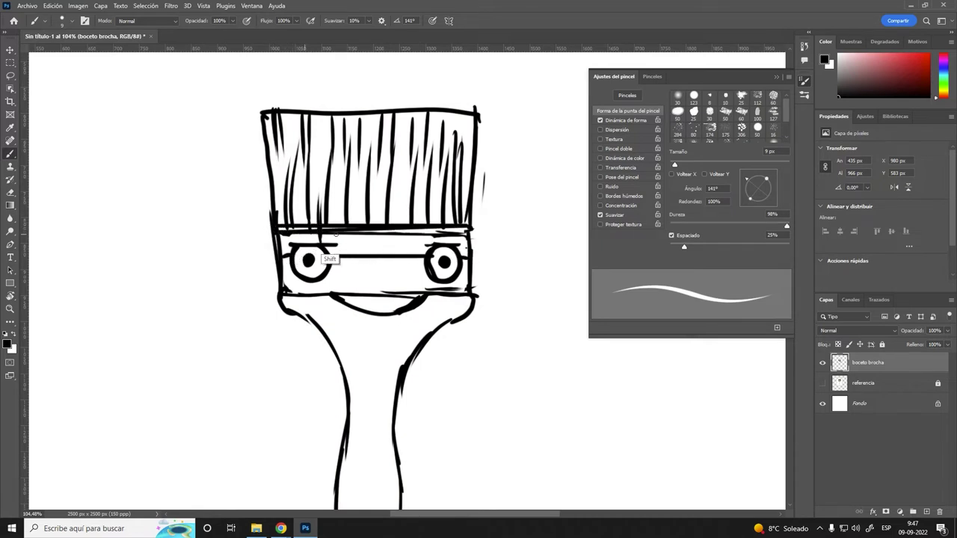
left_click_drag(385, 230, 466, 227)
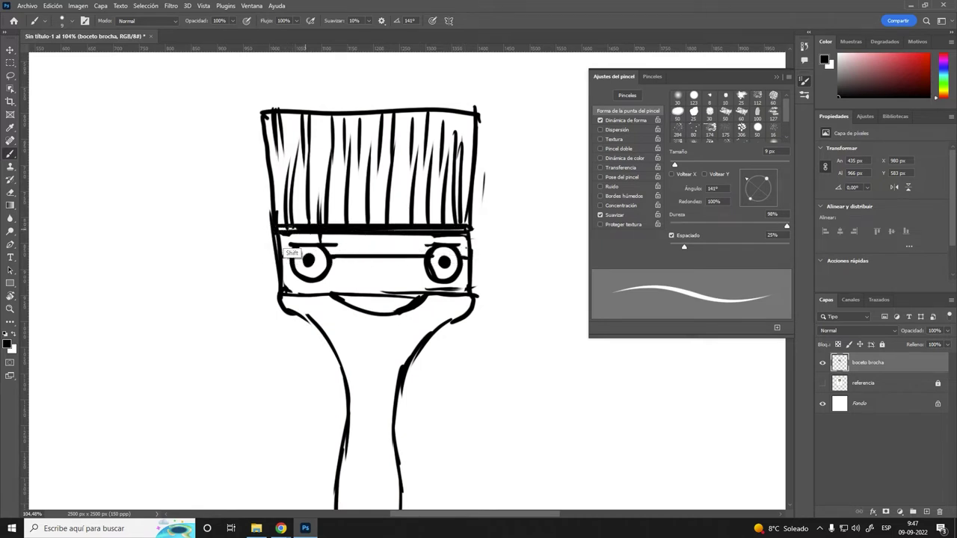
mouse_move(282, 228)
left_mouse_down()
mouse_move(283, 290)
mouse_move(472, 296)
left_mouse_up()
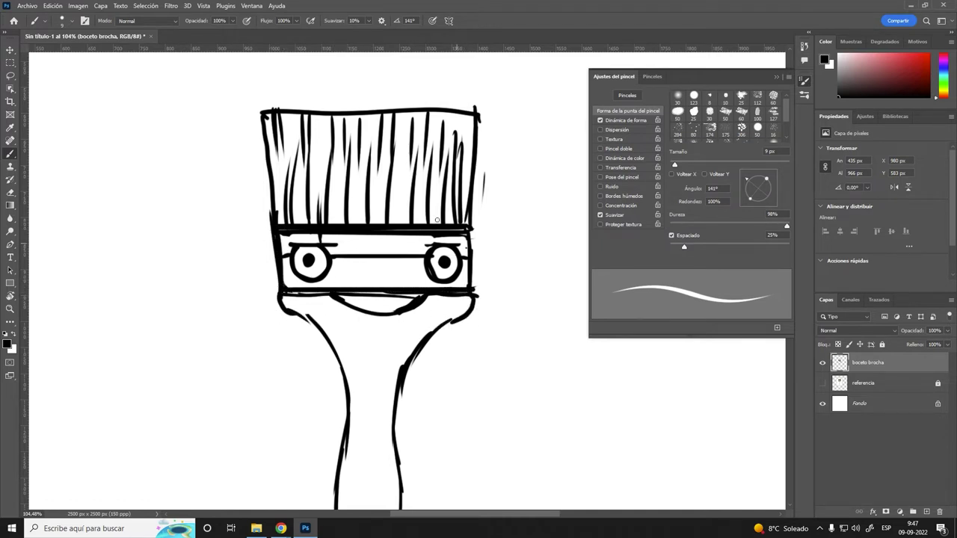
- Draw a curved tongue inside the open mouth and a short chin line below it
mouse_move(356, 302)
left_mouse_down()
mouse_move(401, 303)
mouse_move(391, 308)
left_mouse_up()
left_click_drag(381, 301, 361, 304)
left_click_drag(368, 302, 345, 307)
scroll(448, 343, "down", 2)
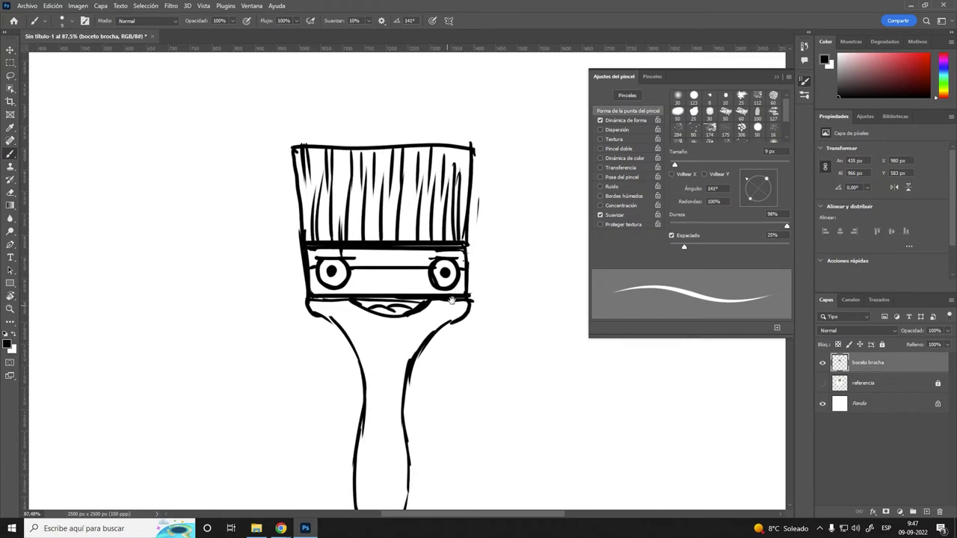
mouse_move(436, 321)
left_mouse_down()
mouse_move(448, 251)
mouse_move(482, 225)
mouse_move(473, 234)
left_mouse_up()
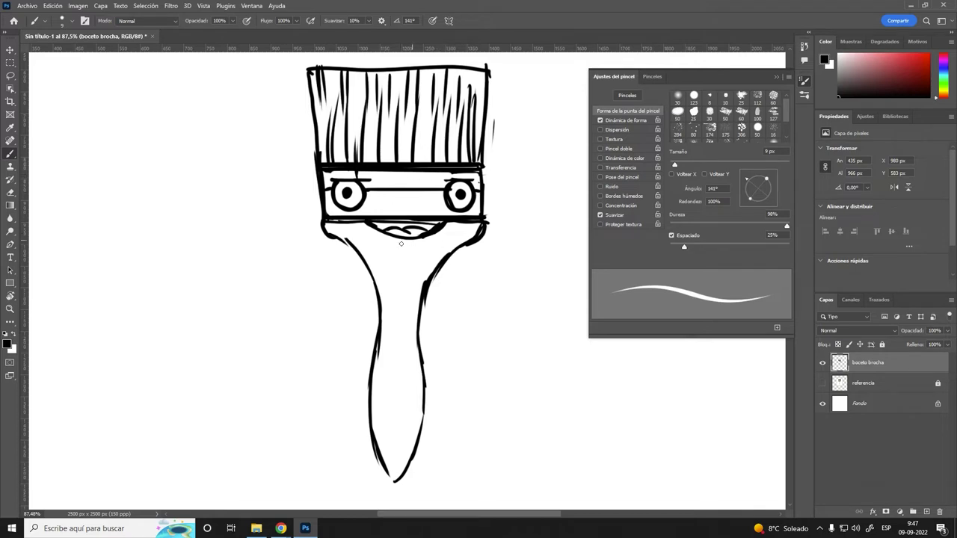
left_click_drag(388, 254, 413, 253)
- Thicken the right and left edges of the bristle block with repeated strokes
left_click_drag(488, 71, 478, 158)
left_click_drag(481, 117, 479, 164)
left_click_drag(488, 76, 487, 124)
left_click_drag(484, 72, 484, 108)
left_click_drag(480, 158, 480, 167)
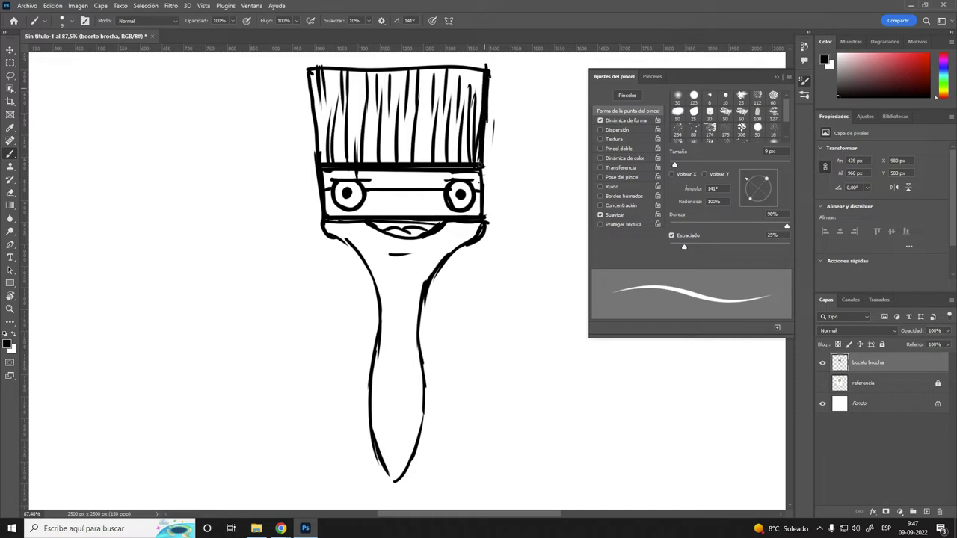
left_click_drag(307, 72, 309, 176)
left_click_drag(310, 96, 312, 151)
left_click_drag(306, 66, 316, 152)
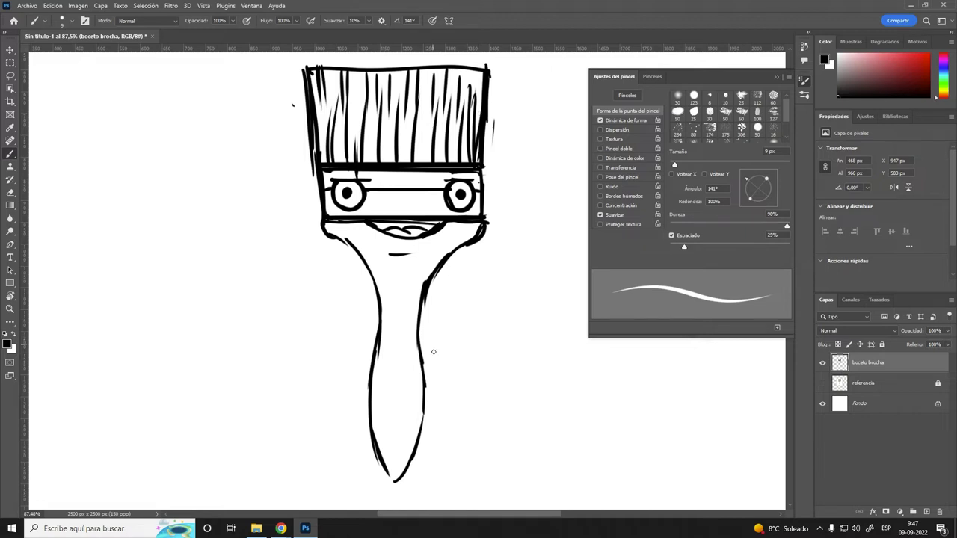
- Draw two curved legs with feet spreading outward from the lower end of the handle
left_click_drag(438, 349, 455, 239)
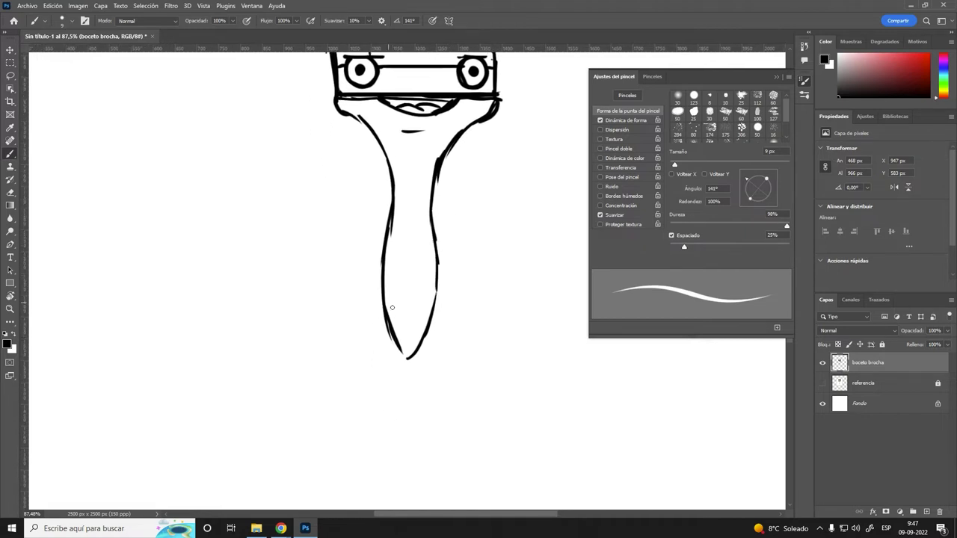
mouse_move(390, 329)
left_mouse_down()
mouse_move(338, 396)
mouse_move(349, 406)
left_mouse_up()
mouse_move(433, 325)
left_mouse_down()
mouse_move(474, 391)
mouse_move(470, 405)
mouse_move(518, 399)
mouse_move(484, 391)
left_mouse_up()
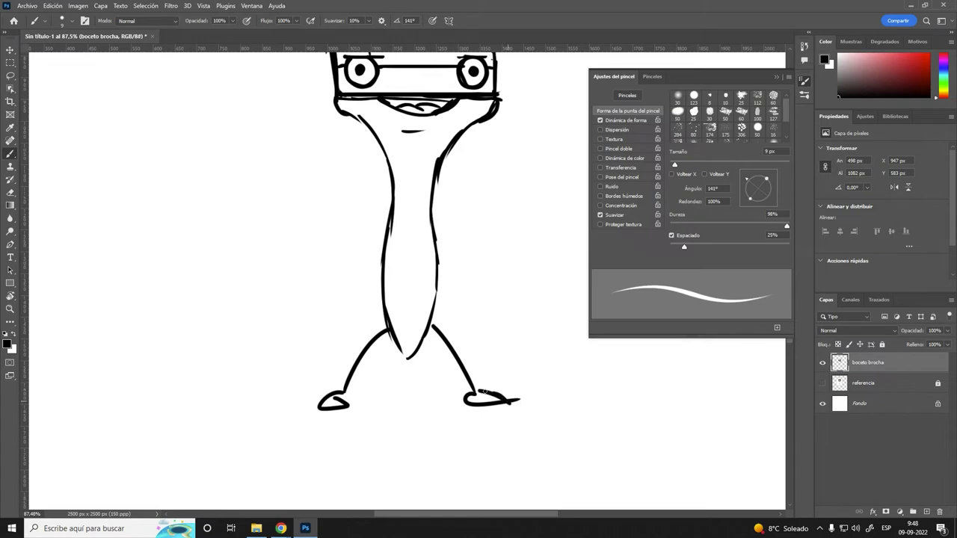
scroll(454, 320, "up", 3)
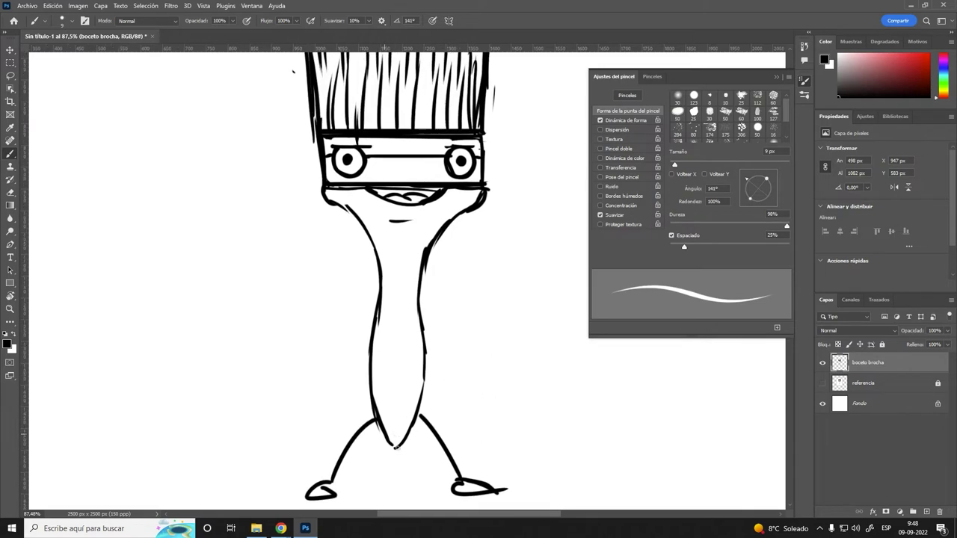
- Touch up the handle's pointed tip and draw two curved arms spreading outward from the sides of the handle
left_click_drag(395, 446, 390, 439)
left_click_drag(376, 255, 257, 323)
left_click_drag(427, 260, 514, 322)
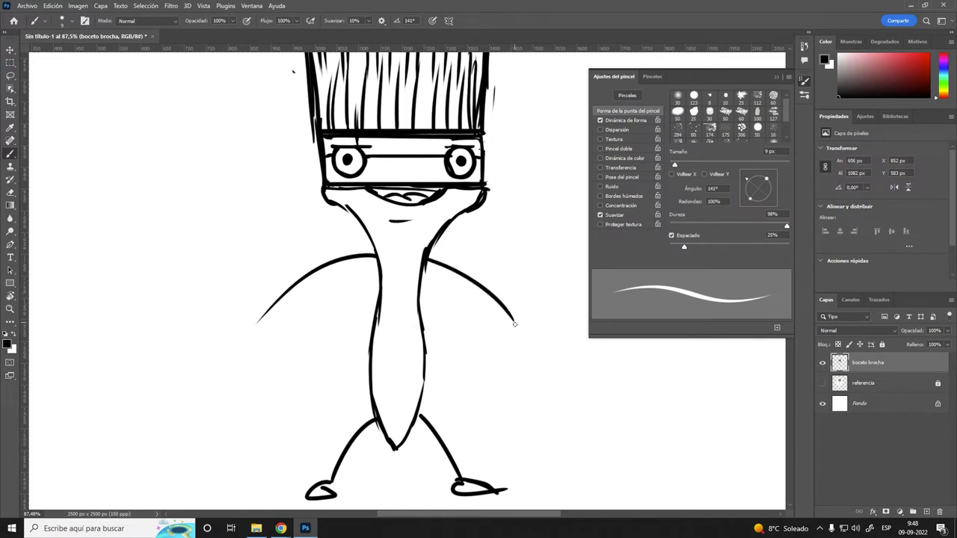
- Draw a tilted spray can with a nozzle, gripped by a thumb and fingers, at the end of the right-hand arm
left_click_drag(513, 323, 519, 334)
mouse_move(517, 329)
left_mouse_down()
mouse_move(551, 303)
mouse_move(572, 330)
mouse_move(551, 297)
mouse_move(494, 362)
mouse_move(520, 389)
mouse_move(583, 334)
mouse_move(507, 345)
mouse_move(508, 314)
mouse_move(496, 328)
mouse_move(509, 317)
mouse_move(511, 332)
mouse_move(514, 313)
left_mouse_up()
left_click_drag(437, 333, 448, 328)
mouse_move(487, 365)
left_mouse_down()
mouse_move(487, 375)
mouse_move(475, 365)
mouse_move(490, 361)
mouse_move(487, 379)
mouse_move(473, 368)
mouse_move(455, 395)
mouse_move(467, 364)
mouse_move(456, 378)
left_mouse_up()
key("ctrl+z")
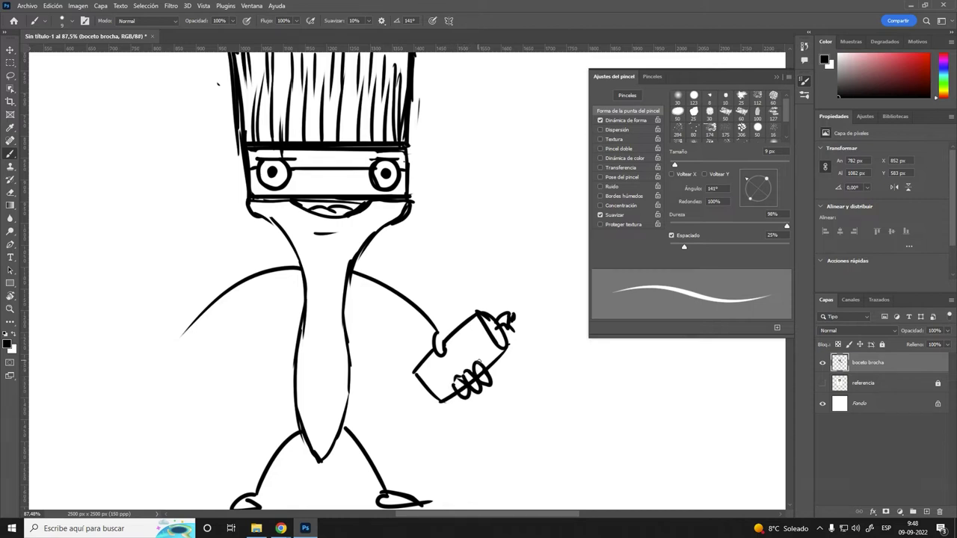
- Erase the can's edge where it crosses the gripping fingers and redraw the wrist line by the thumb
key("e")
left_click_drag(481, 371, 460, 387)
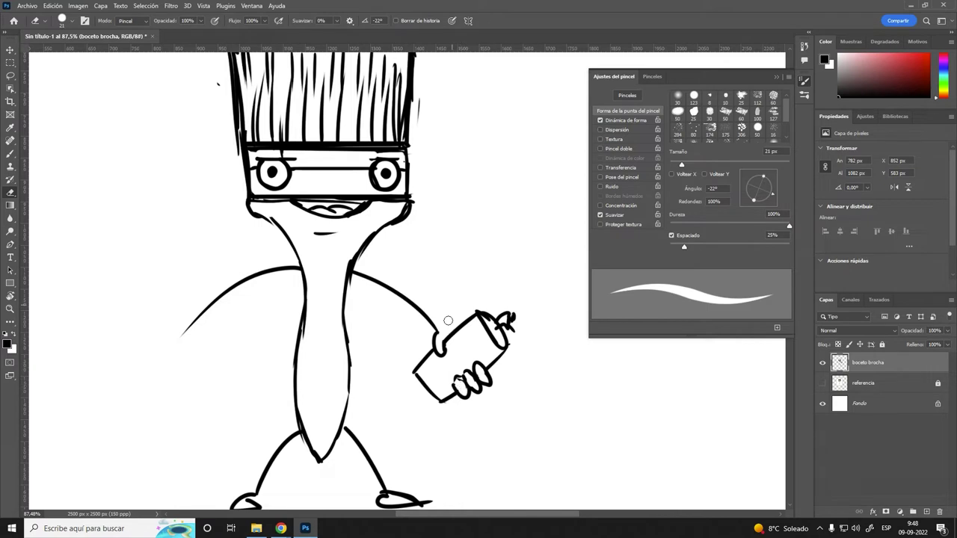
key("b")
left_click_drag(437, 340, 438, 333)
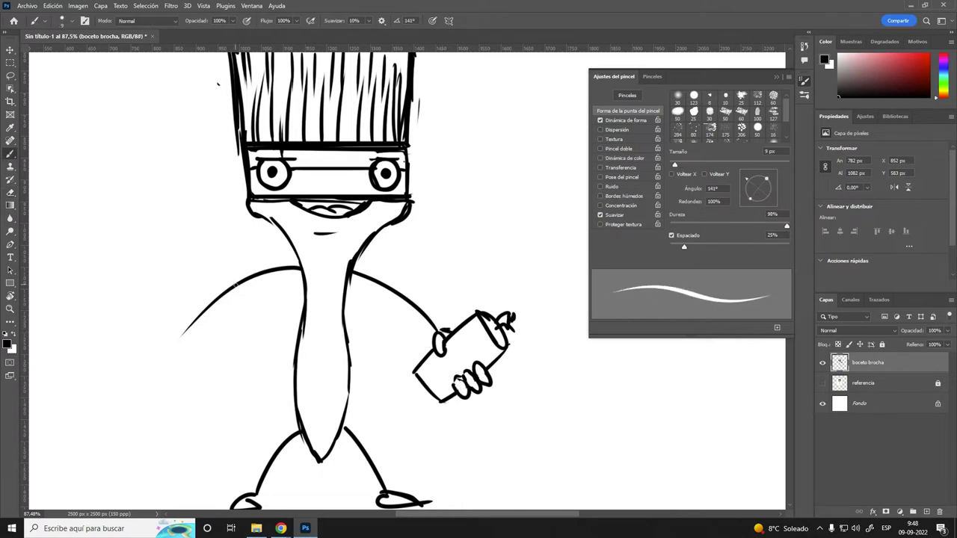
- Draw an open hand with spread fingers at the end of the left-hand arm
mouse_move(179, 336)
left_mouse_down()
mouse_move(142, 368)
mouse_move(164, 361)
mouse_move(160, 345)
mouse_move(157, 381)
mouse_move(168, 361)
left_mouse_up()
mouse_move(166, 351)
left_mouse_down()
mouse_move(169, 370)
mouse_move(176, 375)
mouse_move(185, 352)
mouse_move(189, 371)
left_mouse_up()
mouse_move(188, 354)
left_mouse_down()
mouse_move(196, 368)
mouse_move(191, 350)
mouse_move(175, 362)
mouse_move(181, 335)
mouse_move(204, 310)
left_mouse_up()
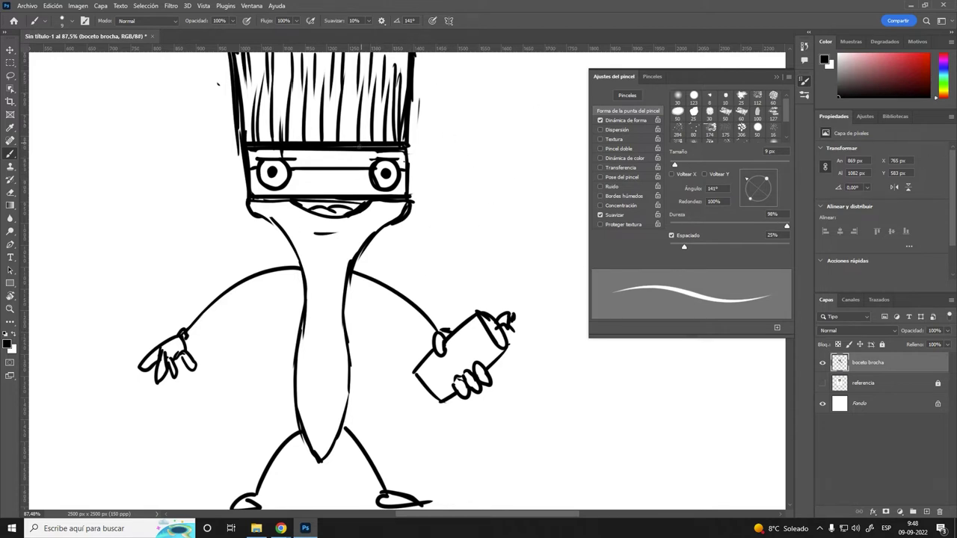
- Double the lines of both legs and the upper part of the right-hand arm with extra strokes
left_click_drag(434, 222, 443, 288)
scroll(441, 280, "down", 3)
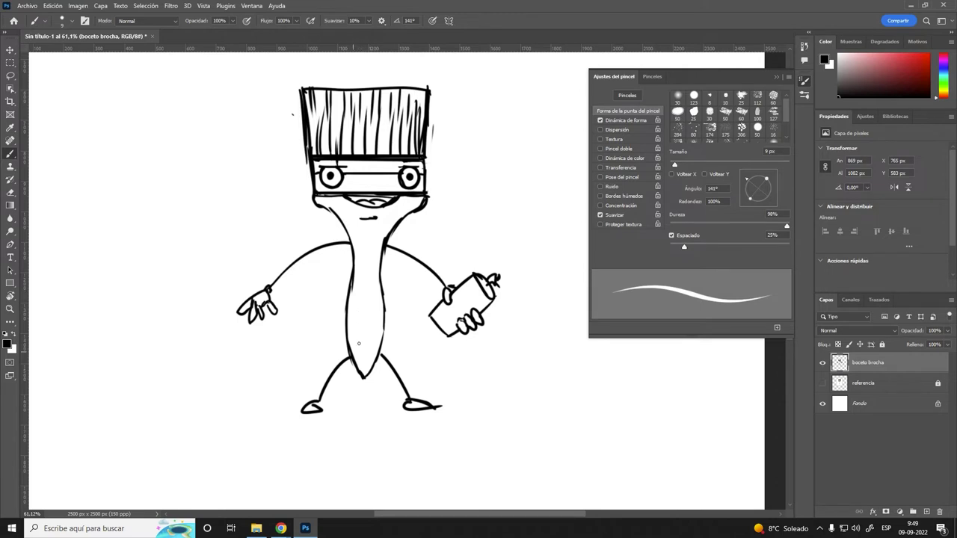
mouse_move(322, 404)
left_mouse_down()
mouse_move(348, 360)
mouse_move(340, 370)
mouse_move(358, 356)
mouse_move(382, 352)
left_mouse_up()
left_click_drag(387, 247, 430, 275)
scroll(487, 327, "down", 2)
scroll(449, 325, "up", 2)
scroll(417, 320, "down", 3)
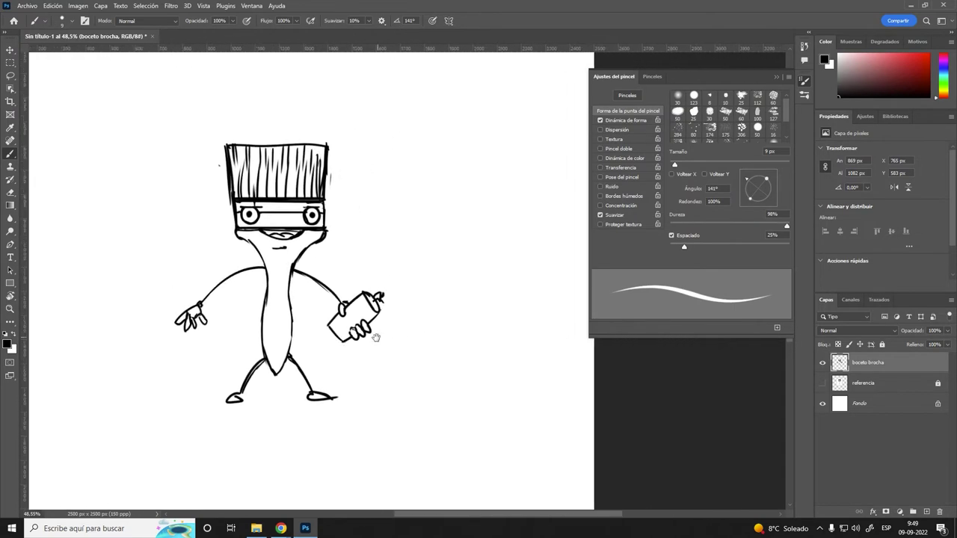
left_click_drag(375, 338, 375, 337)
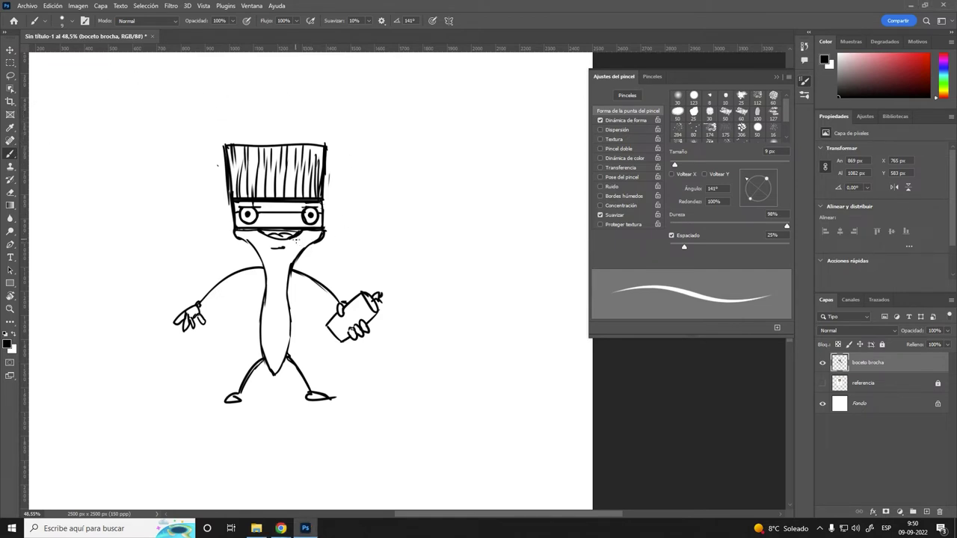
- Draw a tongue hanging from the mouth's right corner with a short line beside it, plus spray lines and droplets from the can
mouse_move(292, 234)
left_mouse_down()
mouse_move(301, 248)
mouse_move(305, 233)
mouse_move(300, 248)
left_mouse_up()
left_click_drag(268, 243, 284, 243)
mouse_move(380, 297)
left_mouse_down()
mouse_move(399, 335)
mouse_move(389, 299)
mouse_move(442, 290)
mouse_move(394, 299)
mouse_move(423, 287)
left_mouse_up()
left_click(428, 307)
left_click(420, 320)
left_click(424, 340)
left_click(425, 357)
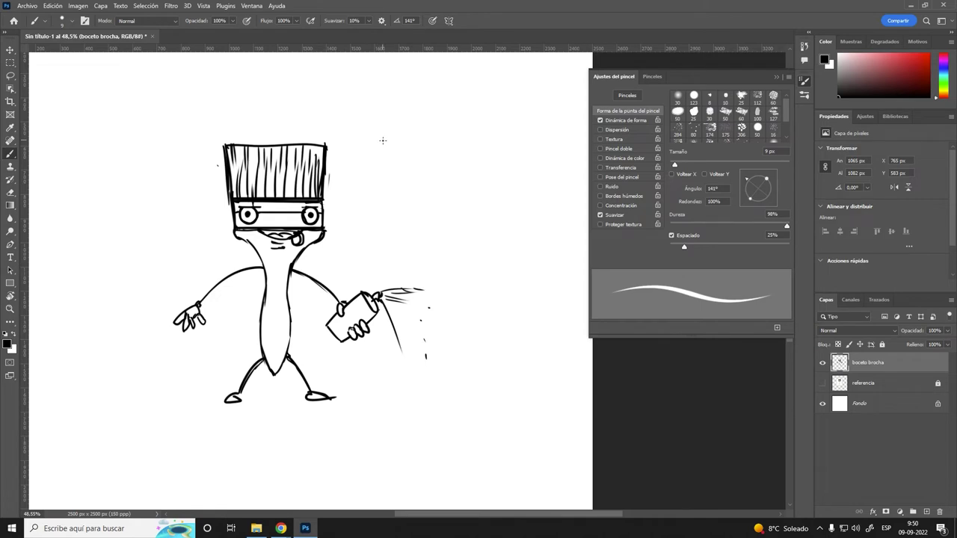
- Paste a captured SpongeBob picture as a new layer and place it above and to the right of the character
left_click_drag(250, 280, 259, 272)
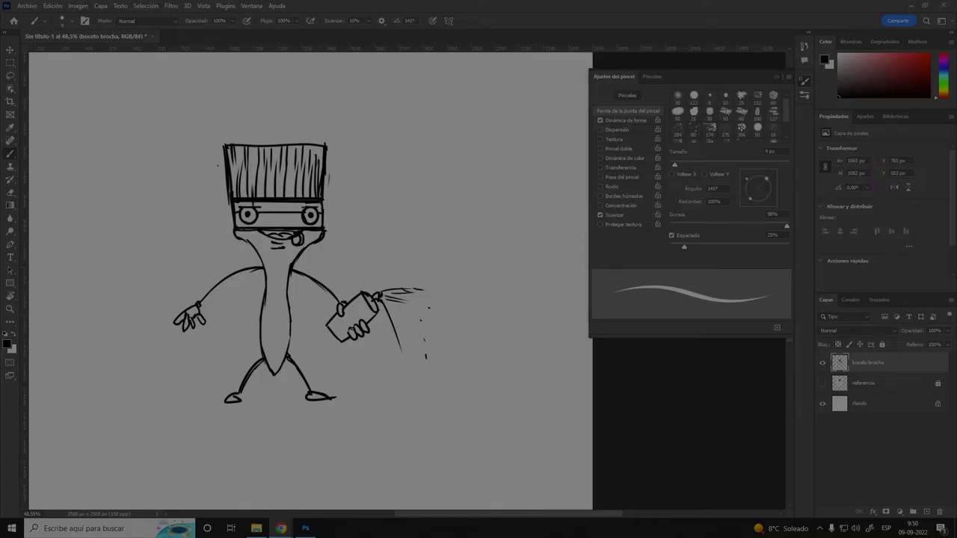
key("ctrl+c")
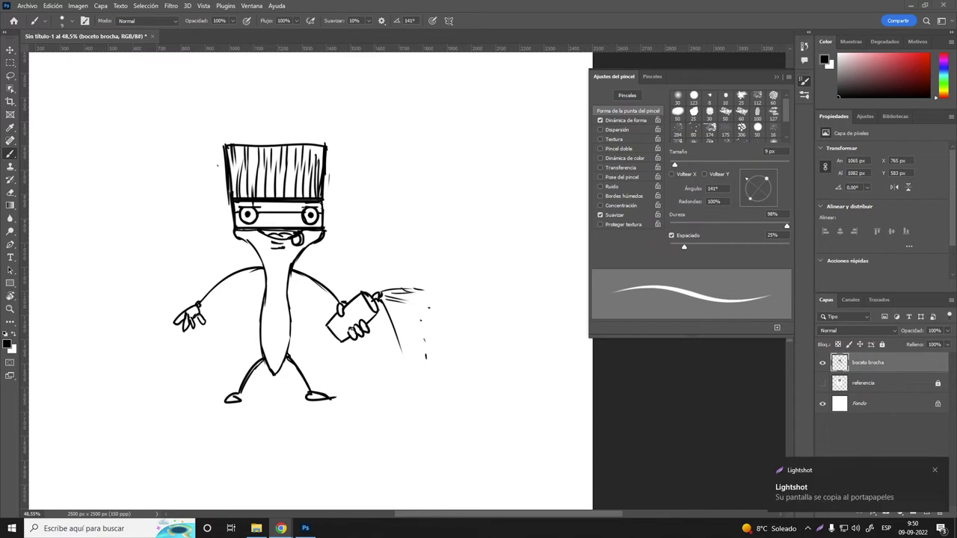
key("ctrl+v")
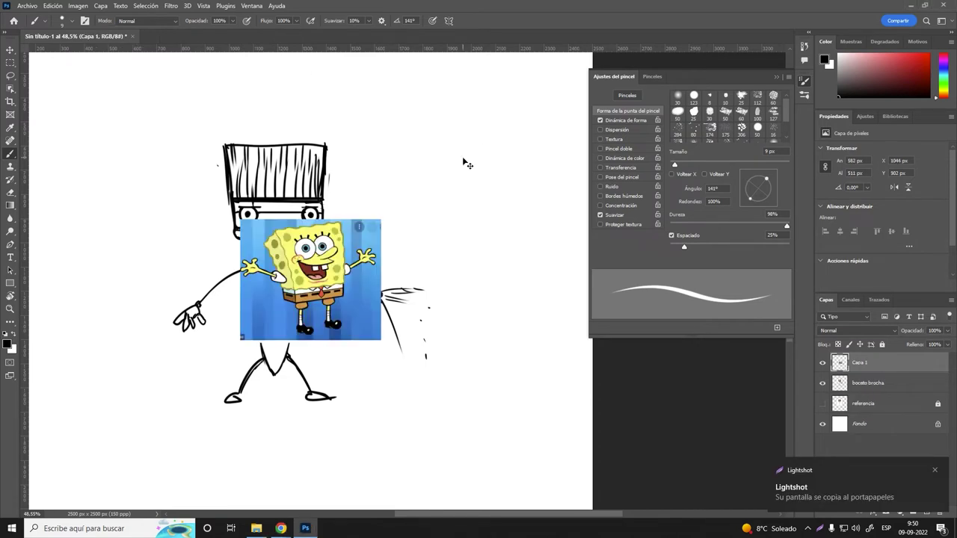
mouse_move(346, 222)
left_mouse_down()
mouse_move(470, 121)
mouse_move(487, 120)
left_mouse_up()
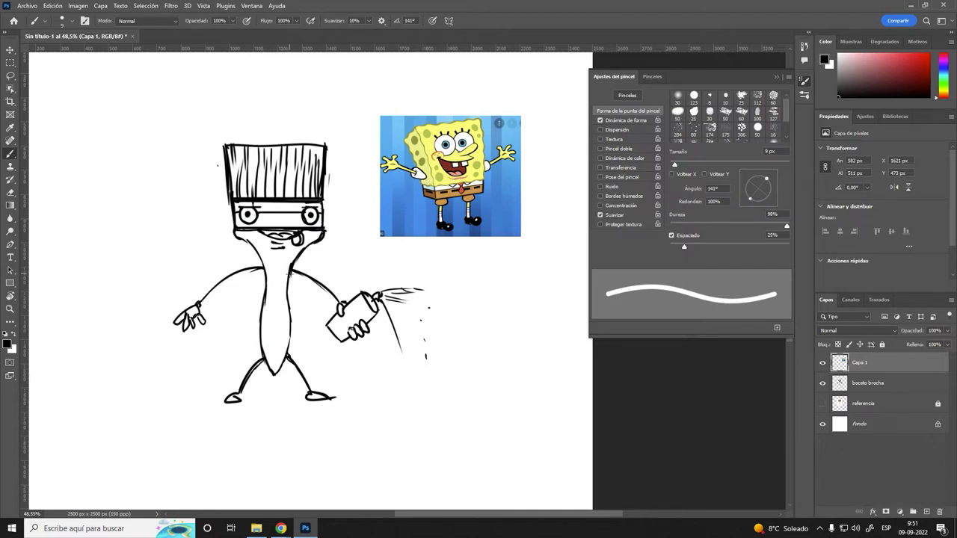
- Add second contour strokes along both arms and the right leg to give the limbs thickness
left_click_drag(291, 273, 314, 292)
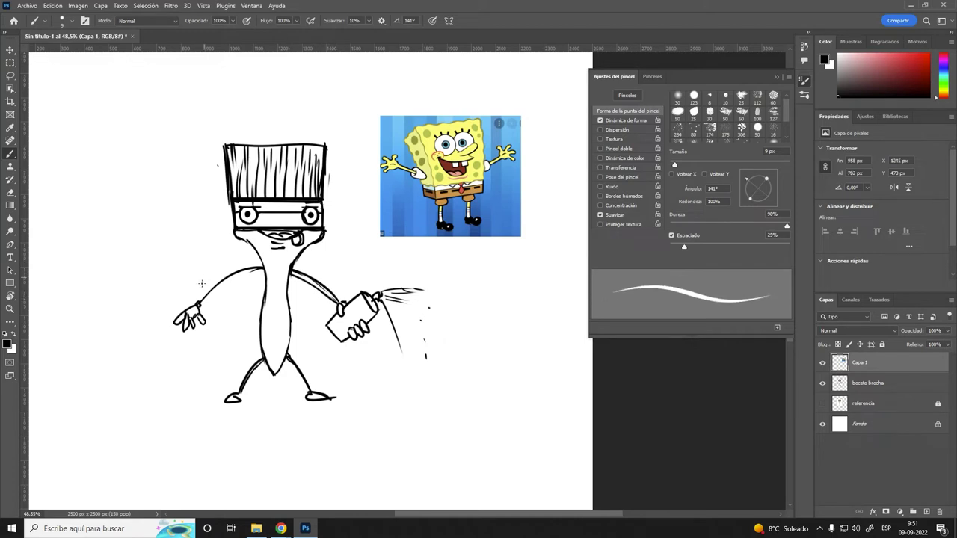
mouse_move(200, 302)
left_mouse_down()
mouse_move(249, 271)
mouse_move(266, 273)
left_mouse_up()
left_click_drag(290, 361, 306, 383)
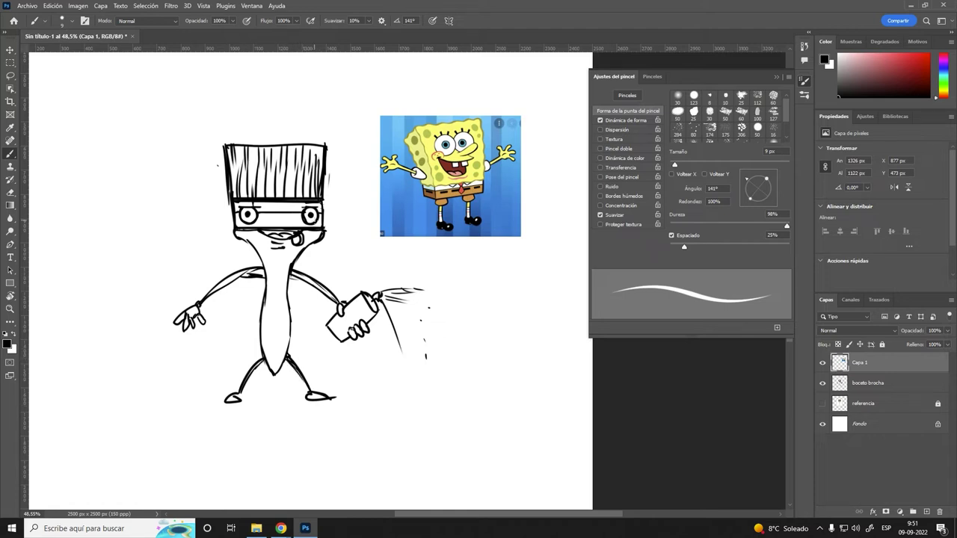
- Try extra contour strokes on the handle's shoulders, the metal band's right edge and the lower handle
left_click_drag(251, 245, 236, 231)
left_click_drag(328, 231, 327, 183)
left_click_drag(257, 337, 278, 338)
key("ctrl")
key("ctrl+z")
left_click_drag(237, 391, 237, 403)
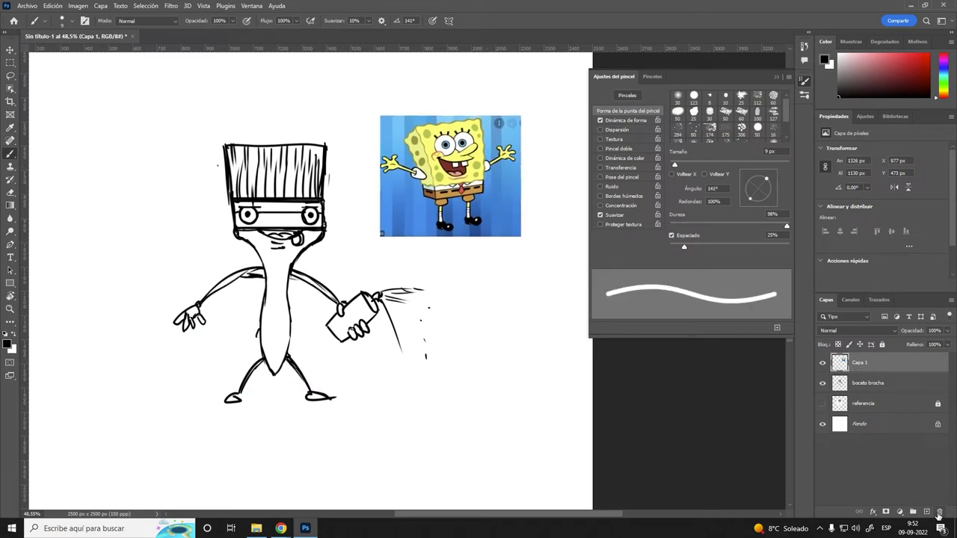
- Delete the "Capa 1" layer holding the SpongeBob picture and the extra strokes
left_click(940, 512)
left_click(441, 196)
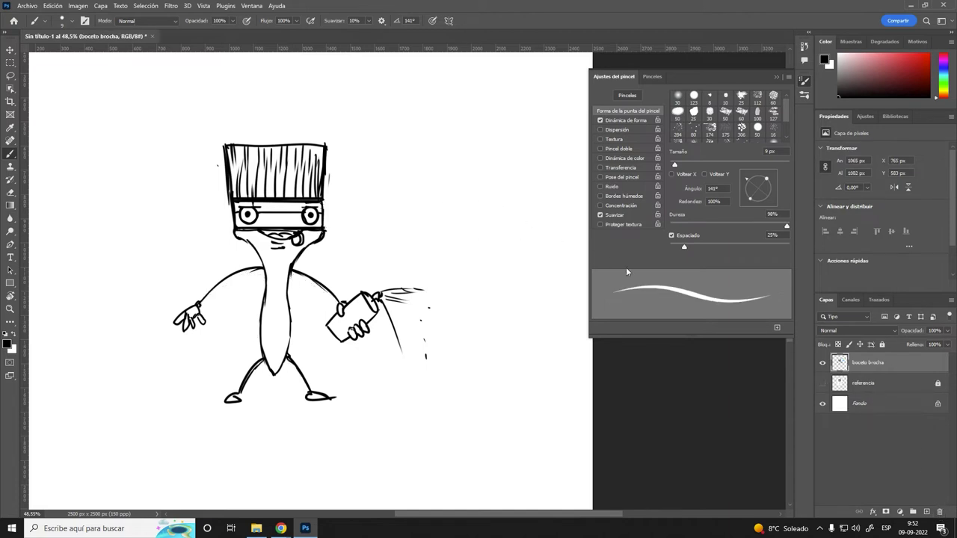
- Put the "boceto brocha" layer in a group named "etapa 1" and collapse the group
scroll(494, 364, "down", 3)
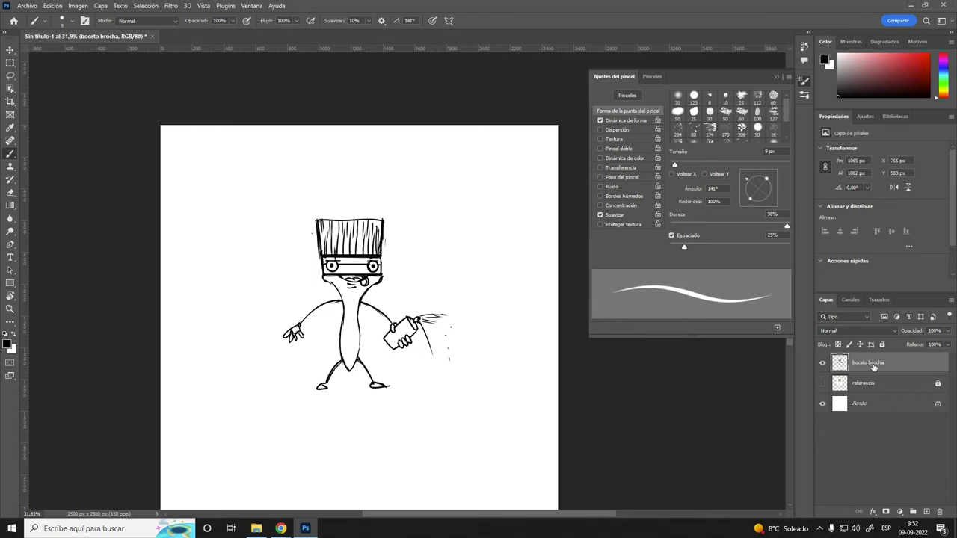
key("ctrl+g")
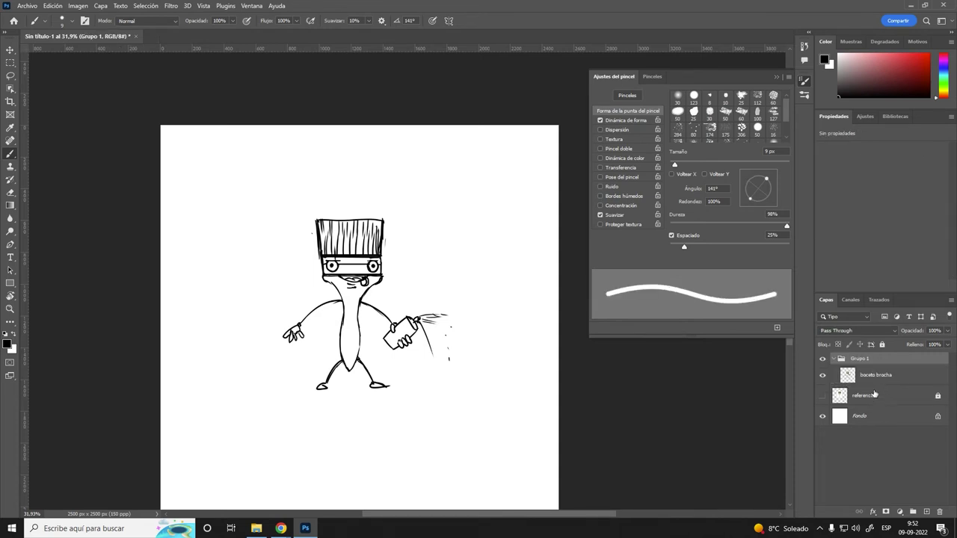
double_click(861, 359)
type("etapa 1")
key("Return")
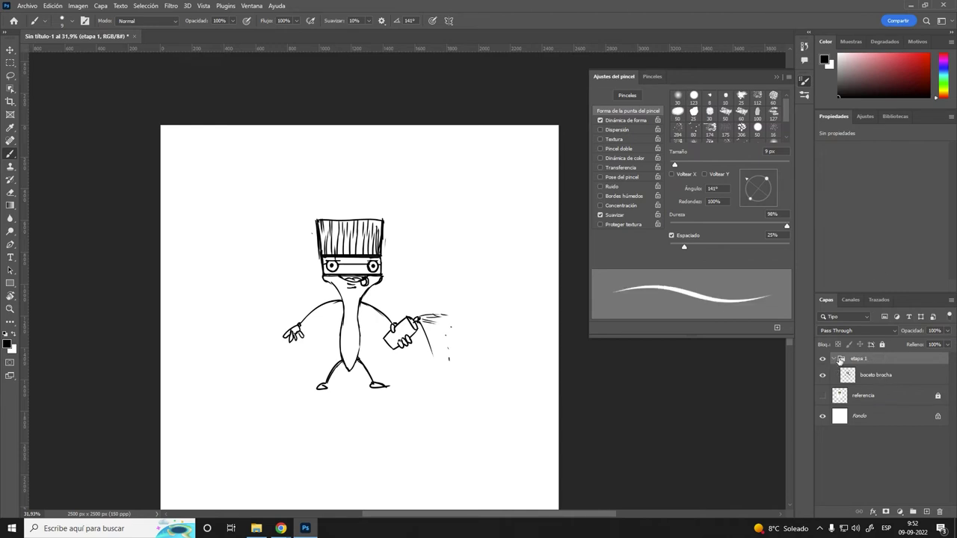
left_click(834, 359)
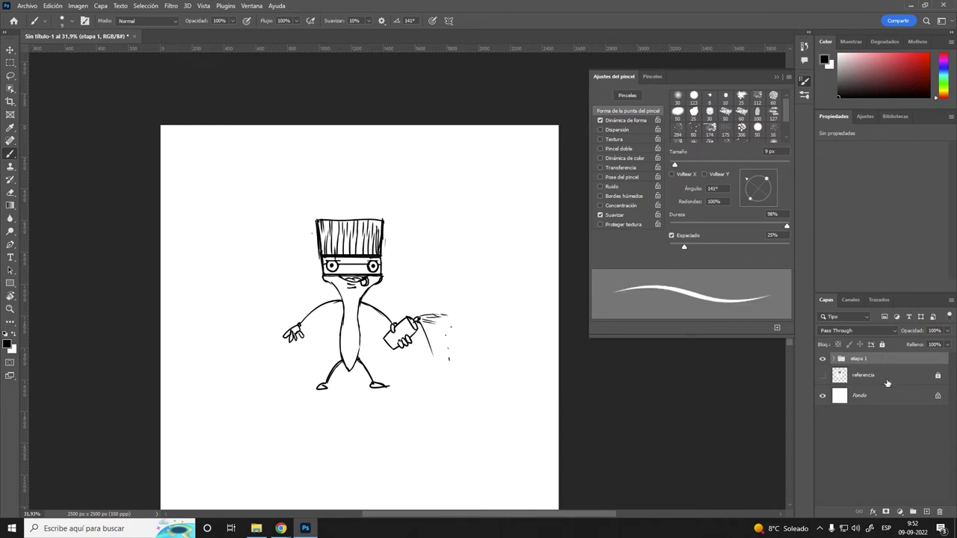
- Create a new layer inside a new group and display the "referencia" layer instead of the "etapa 1" group
left_click(925, 512)
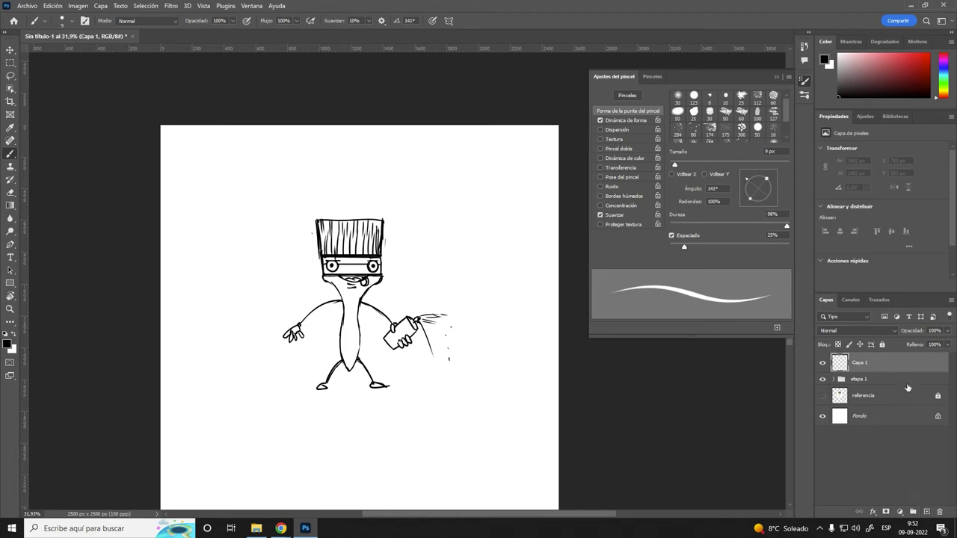
key("ctrl+g")
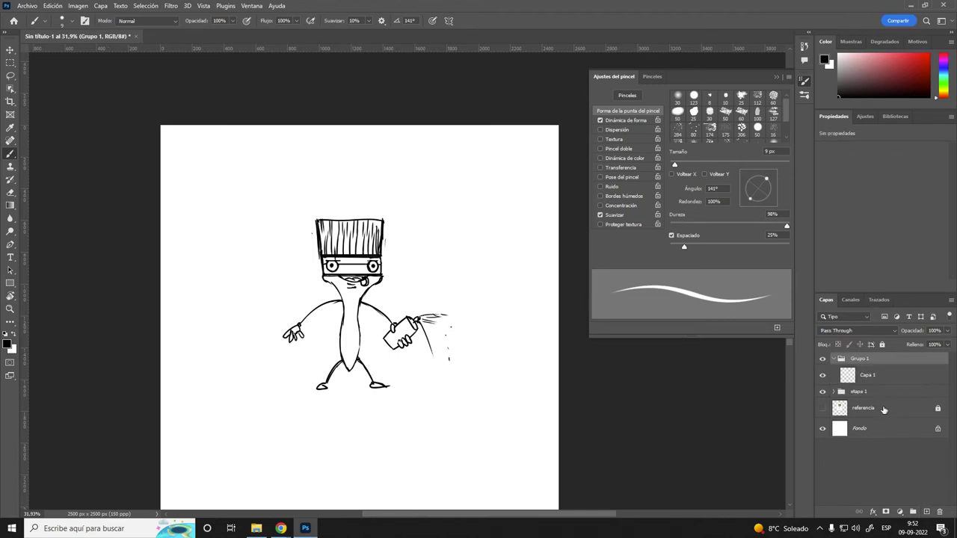
left_click(823, 408)
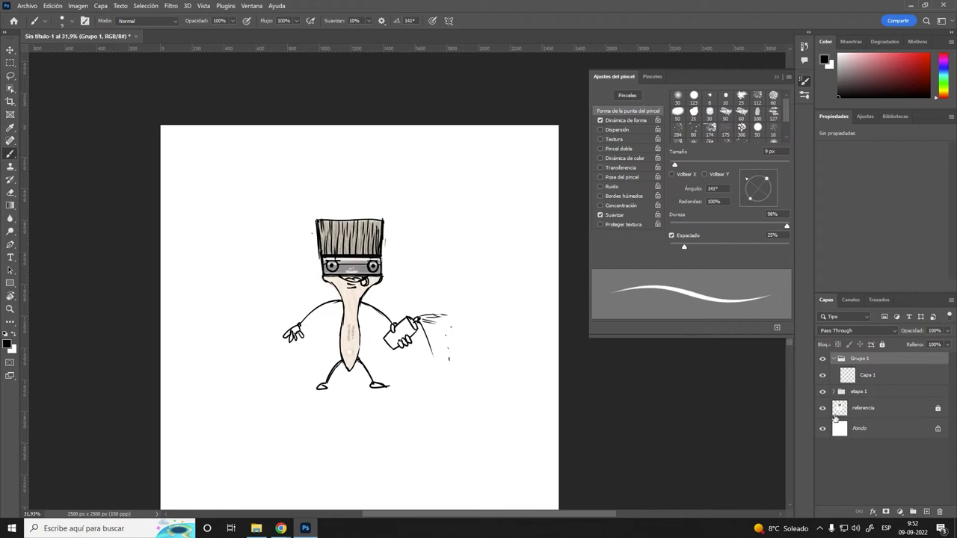
left_click(822, 391)
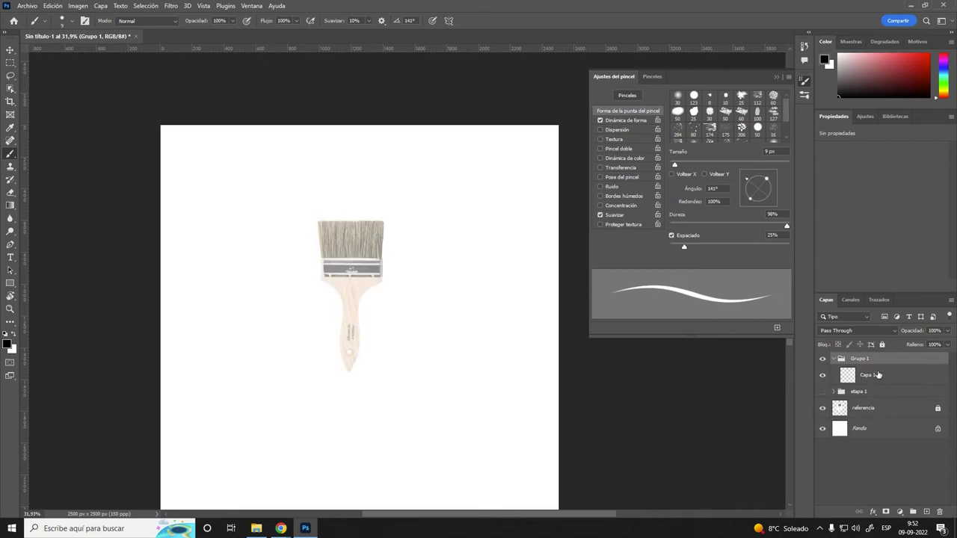
mouse_move(367, 278)
left_mouse_down()
mouse_move(403, 331)
mouse_move(420, 327)
mouse_move(434, 274)
left_mouse_up()
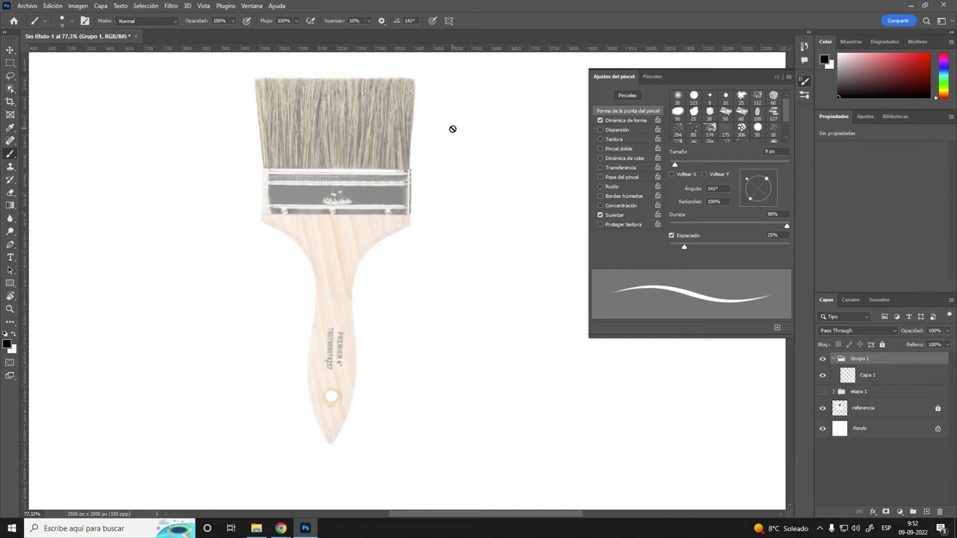
- Rename the new top group as "etapa 2"
left_click(900, 371)
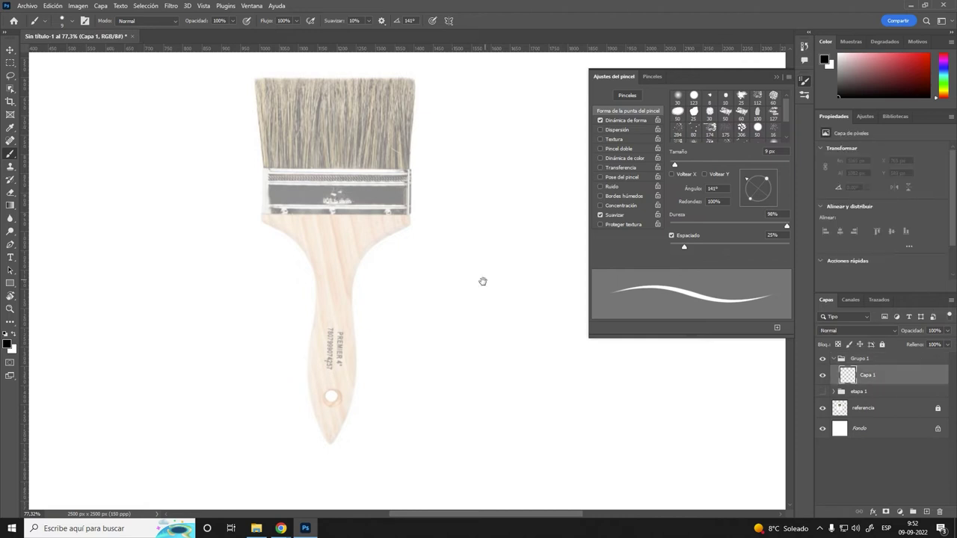
left_click_drag(480, 298, 382, 329)
double_click(863, 359)
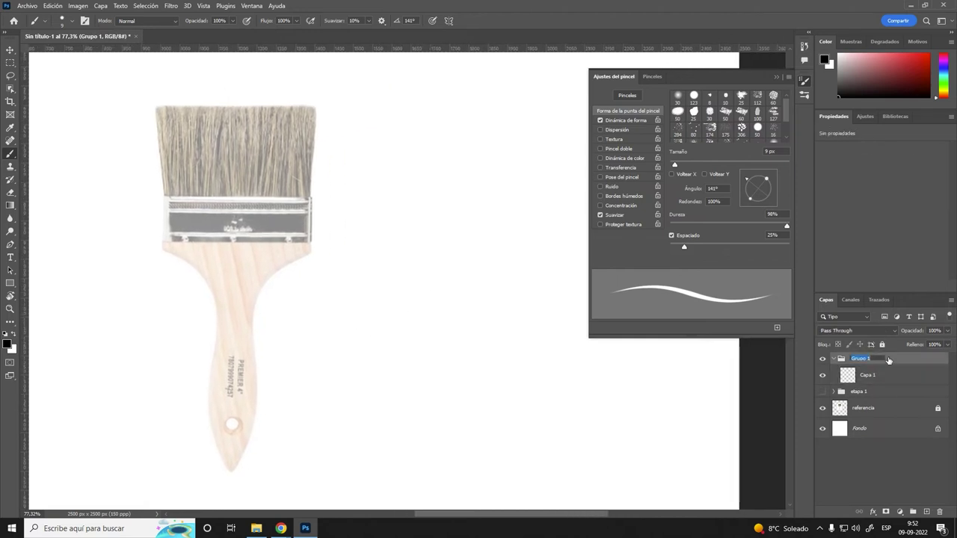
type("etapa 2")
key("Return")
- On "Capa 1", sketch an irregular rounded shape, a four-sided shape and an oval to the right of the reference paintbrush
left_click(889, 375)
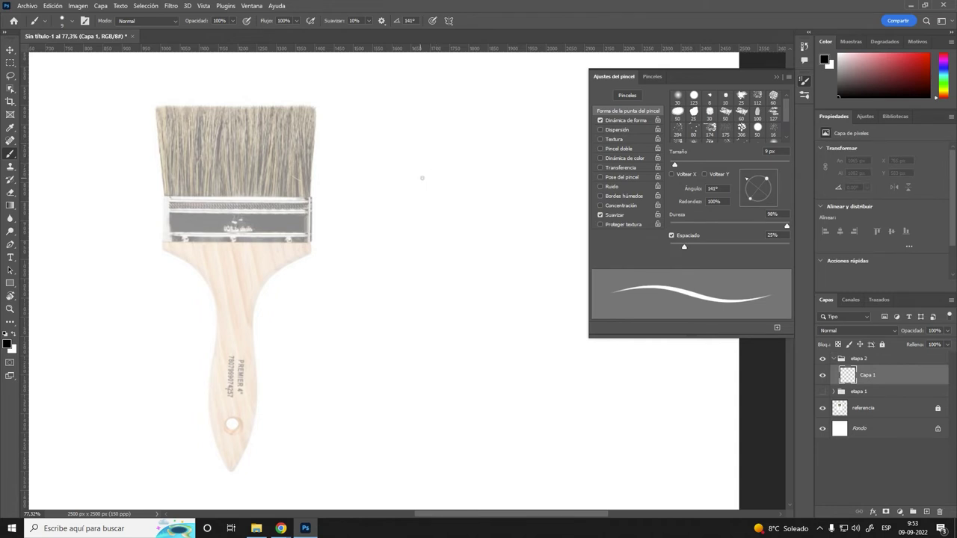
mouse_move(412, 184)
left_mouse_down()
mouse_move(416, 265)
mouse_move(461, 275)
mouse_move(500, 216)
mouse_move(472, 176)
mouse_move(412, 184)
left_mouse_up()
mouse_move(432, 328)
left_mouse_down()
mouse_move(463, 397)
mouse_move(465, 317)
mouse_move(428, 328)
left_mouse_up()
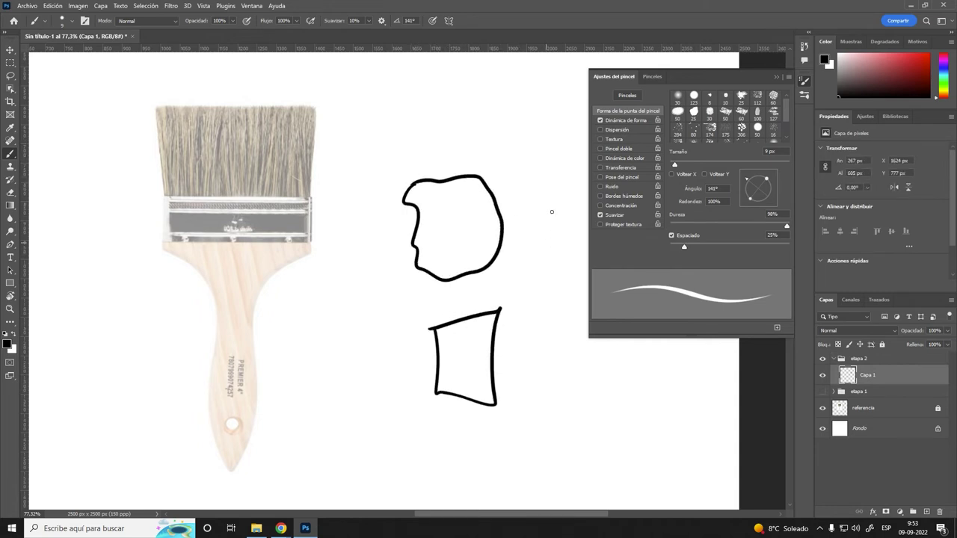
mouse_move(528, 238)
left_mouse_down()
mouse_move(547, 314)
mouse_move(531, 233)
left_mouse_up()
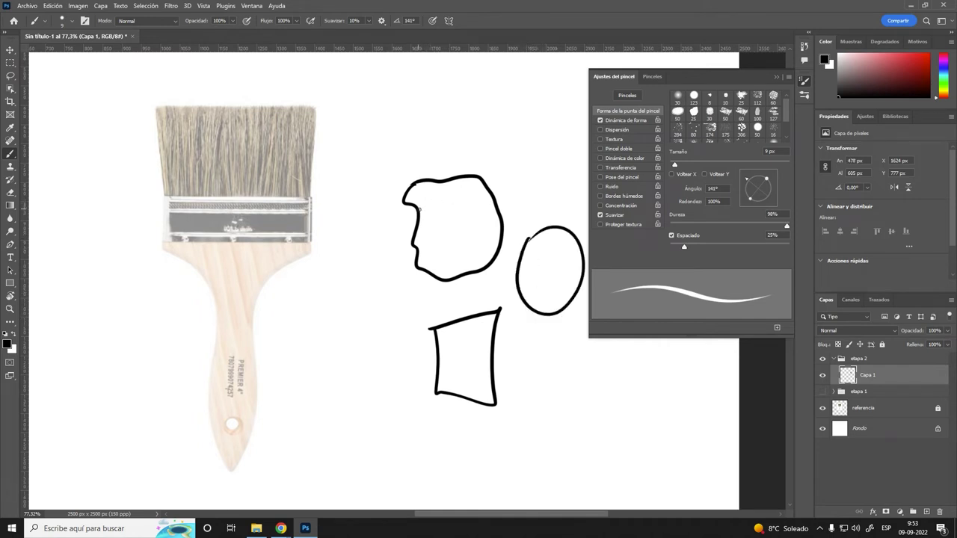
- Give each of the three shapes a dividing line and, above it, a smiling face with dot eyes
left_click_drag(418, 209, 490, 200)
left_click_drag(429, 192, 465, 193)
left_click(467, 185)
mouse_move(528, 247)
left_mouse_down()
mouse_move(585, 267)
mouse_move(563, 247)
left_mouse_up()
left_click(550, 236)
left_click(568, 242)
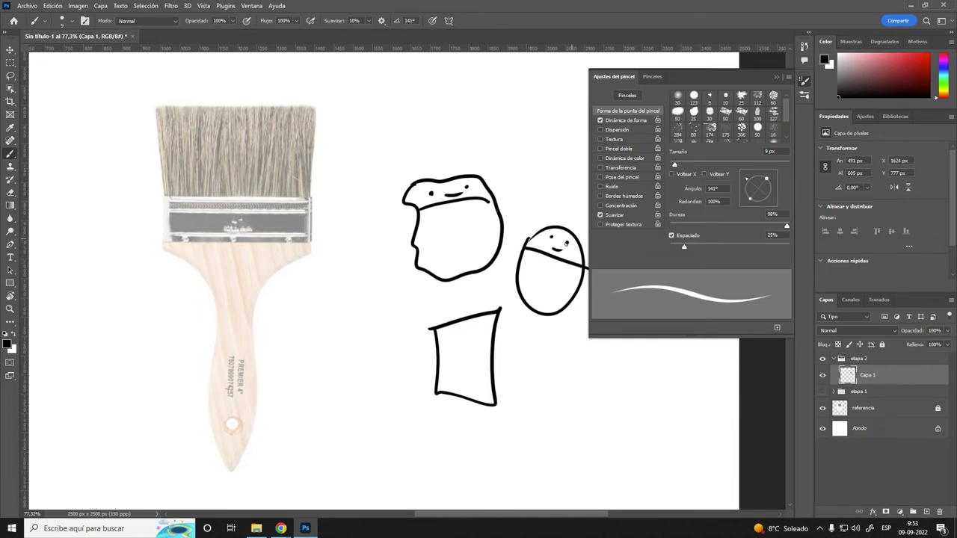
mouse_move(434, 349)
left_mouse_down()
mouse_move(488, 350)
mouse_move(471, 337)
left_mouse_up()
left_click(454, 333)
left_click(473, 329)
- Draw a pair of small rounded feet under the four-sided shape, the oval and the irregular shape
mouse_move(441, 394)
left_mouse_down()
mouse_move(433, 401)
mouse_move(499, 413)
left_mouse_up()
right_click(499, 413)
key("Escape")
left_click_drag(530, 306, 565, 319)
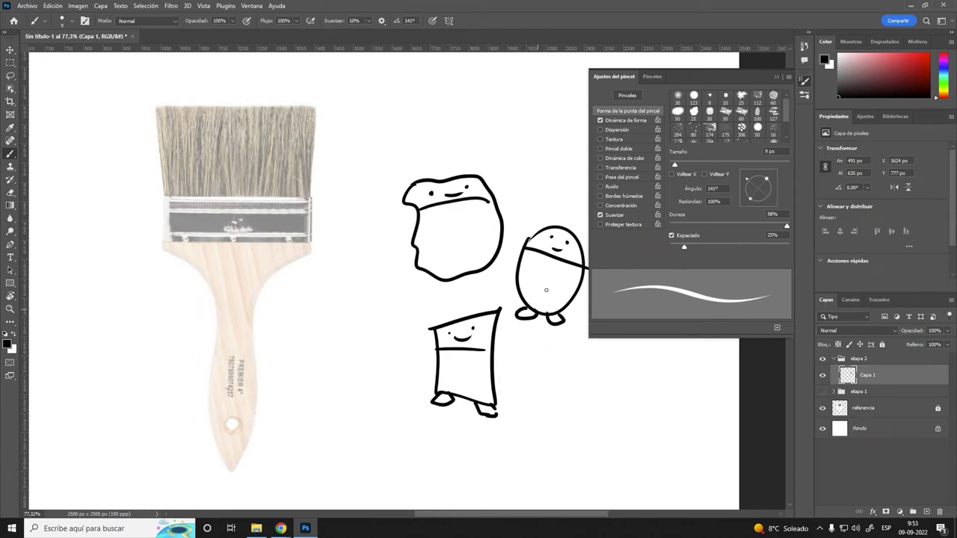
left_click_drag(479, 270, 501, 278)
left_click_drag(422, 278, 444, 276)
- Draw arms and a short centre body line on the irregular shape and the oval, plus a curved waistline on the oval
left_click_drag(426, 216, 417, 244)
left_click_drag(488, 216, 499, 244)
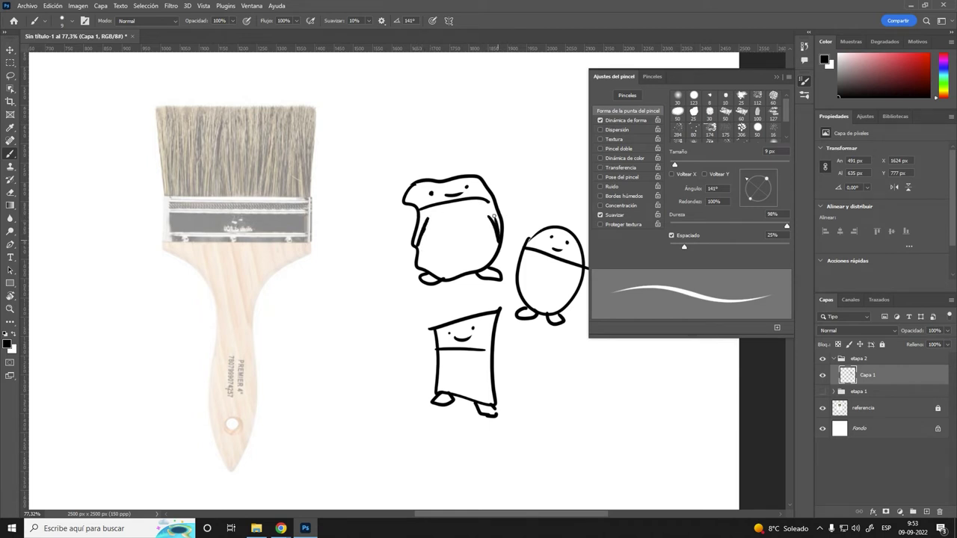
left_click_drag(465, 210, 464, 236)
mouse_move(547, 254)
left_mouse_down()
mouse_move(539, 283)
mouse_move(552, 284)
mouse_move(529, 285)
mouse_move(572, 302)
left_mouse_up()
left_click_drag(571, 268, 576, 291)
mouse_move(529, 247)
left_mouse_down()
mouse_move(520, 282)
mouse_move(523, 273)
left_mouse_up()
- Add two arms, a hairline around the face and a line across the lower body of the four-sided character
mouse_move(485, 355)
left_mouse_down()
mouse_move(487, 385)
mouse_move(490, 374)
left_mouse_up()
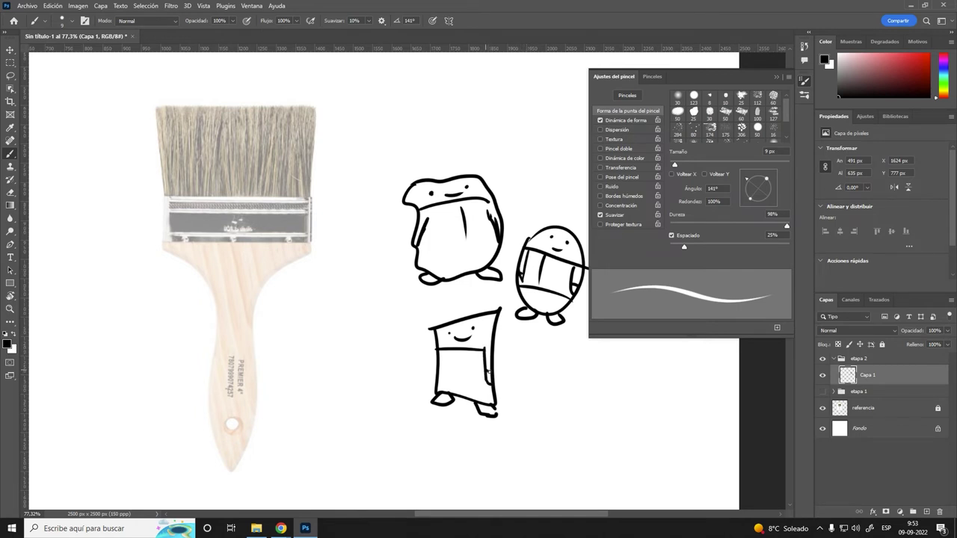
left_click_drag(447, 347, 442, 379)
mouse_move(446, 342)
left_mouse_down()
mouse_move(446, 353)
mouse_move(458, 326)
mouse_move(476, 324)
mouse_move(490, 343)
mouse_move(489, 320)
mouse_move(493, 347)
mouse_move(483, 322)
left_mouse_up()
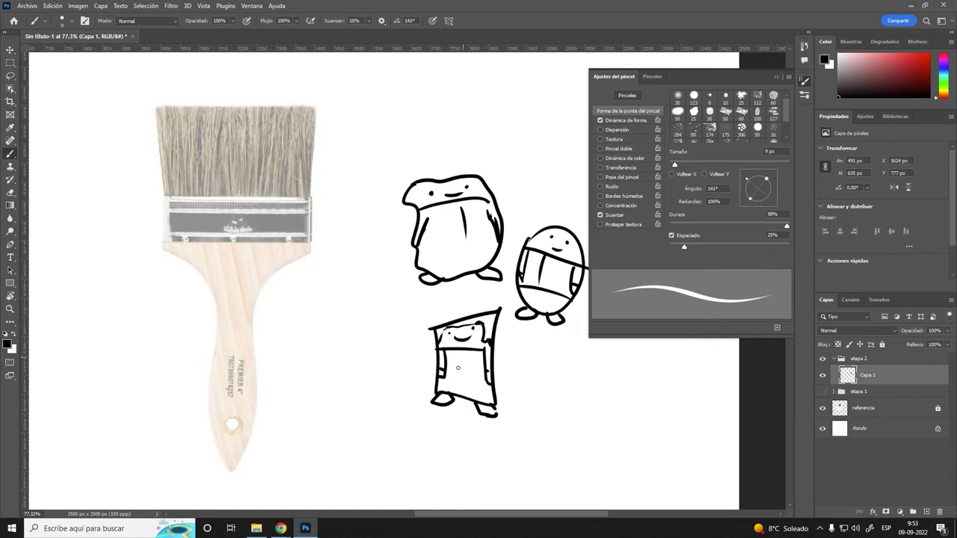
left_click_drag(444, 380, 492, 381)
- Lasso all three shape characters, delete them from "Capa 1" and clear the selection
key("l")
mouse_move(401, 138)
left_mouse_down()
mouse_move(373, 222)
mouse_move(534, 127)
mouse_move(408, 142)
left_mouse_up()
key("Delete")
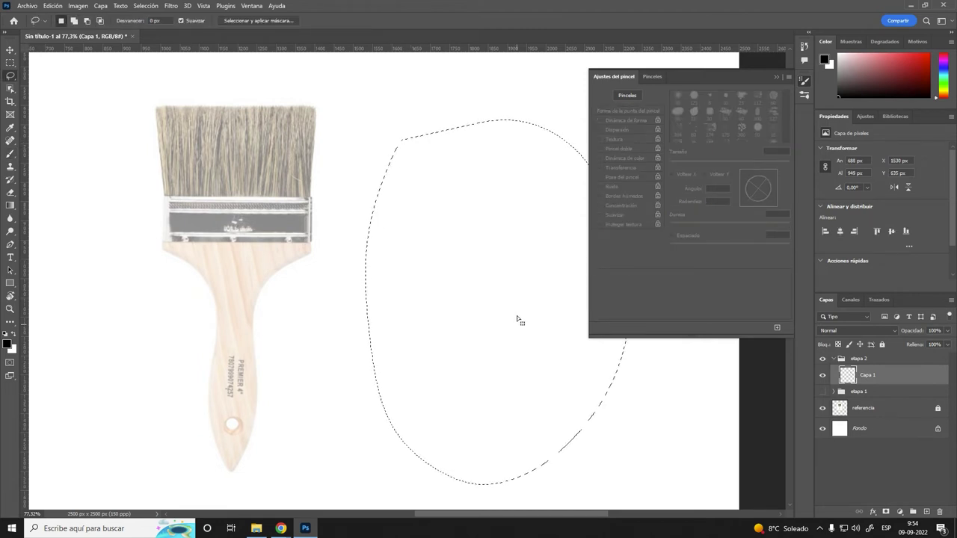
key("ctrl+d")
- With the 9 px brush, outline the reference paintbrush's bristles with a jagged upper edge and a straight lower edge
left_click_drag(523, 304, 514, 298)
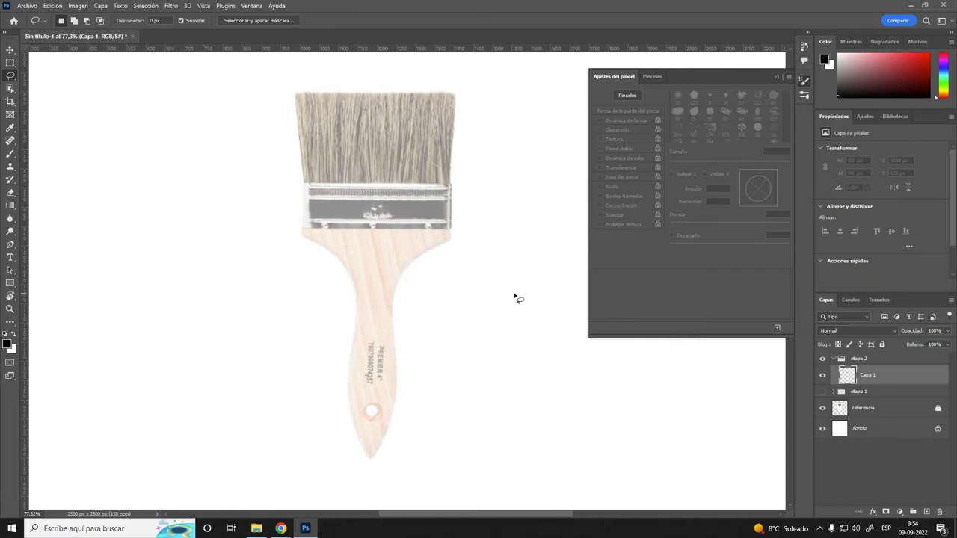
left_click(11, 153)
right_click(302, 84)
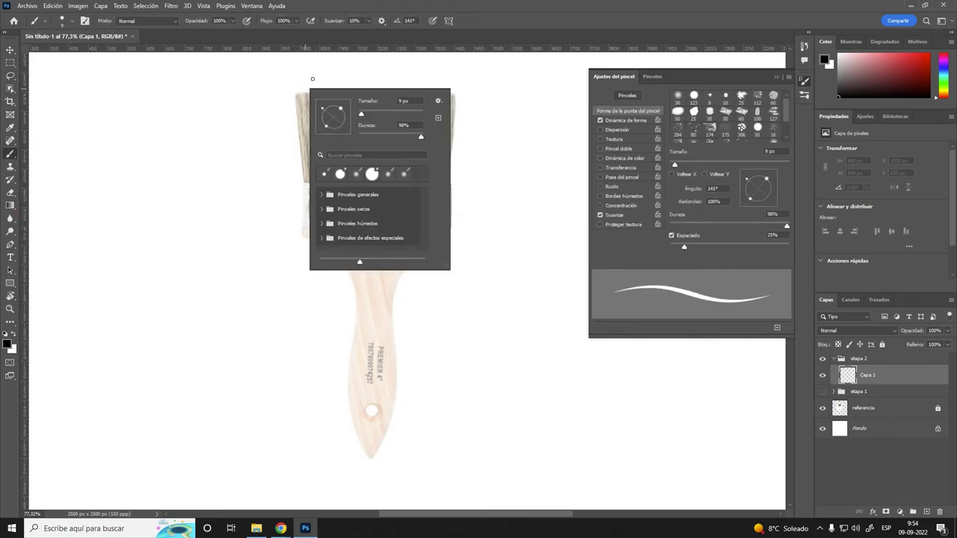
left_click(297, 83)
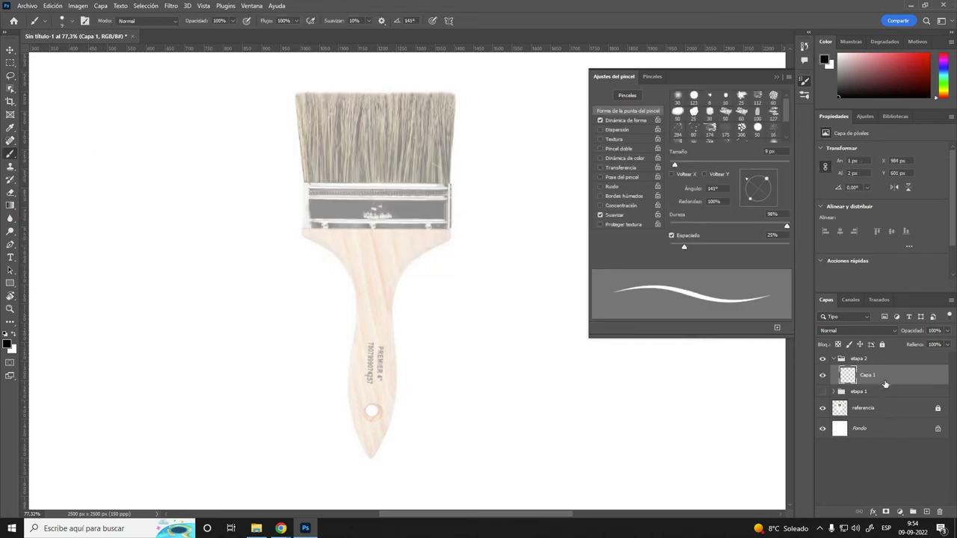
mouse_move(305, 181)
left_mouse_down()
mouse_move(296, 89)
mouse_move(324, 90)
left_mouse_up()
mouse_move(448, 186)
left_mouse_down()
mouse_move(458, 90)
mouse_move(323, 91)
left_mouse_up()
left_click_drag(309, 178, 442, 178)
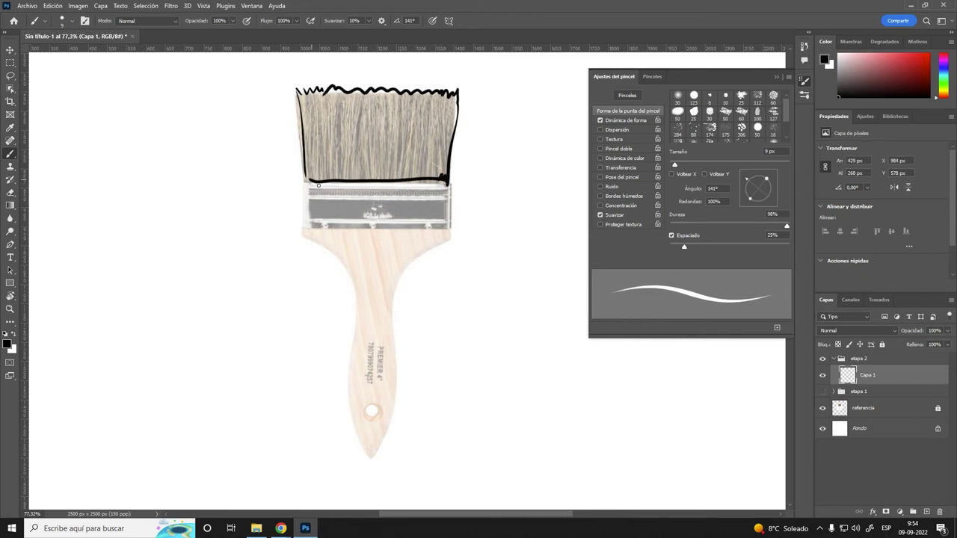
- Outline the paintbrush's metal band with a hand-drawn rectangle and reinforce its corners
mouse_move(306, 177)
left_mouse_down()
mouse_move(307, 227)
mouse_move(402, 225)
left_mouse_up()
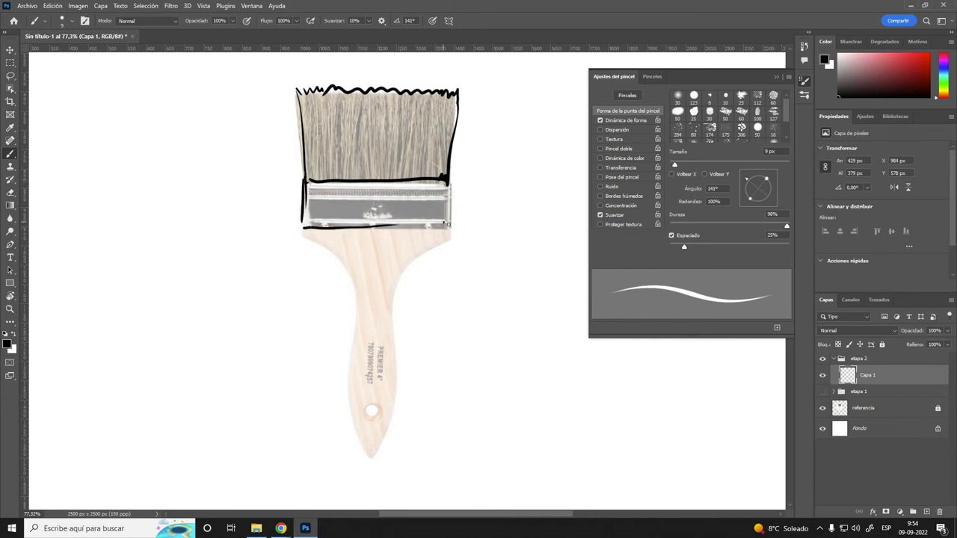
mouse_move(448, 178)
left_mouse_down()
mouse_move(453, 224)
mouse_move(389, 222)
mouse_move(452, 230)
left_mouse_up()
left_click_drag(298, 226, 306, 191)
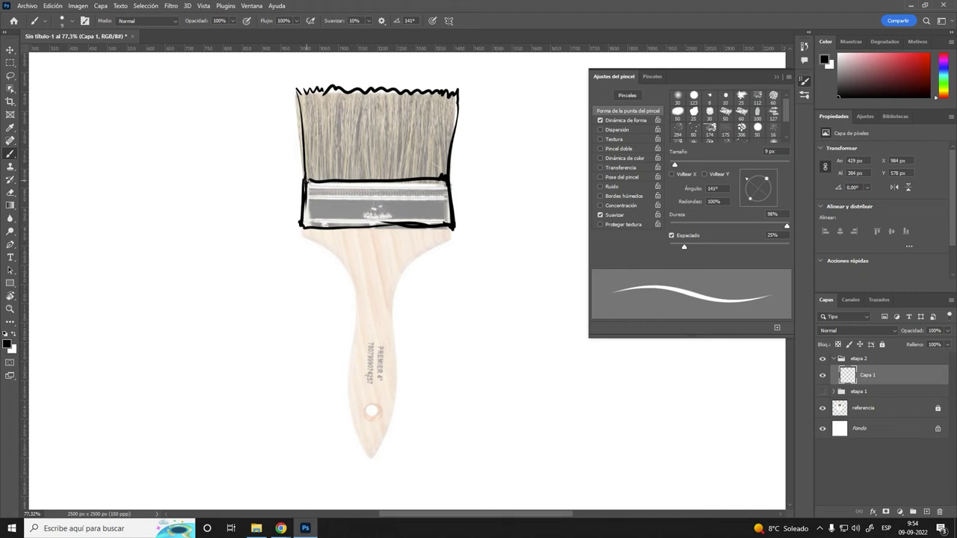
left_click_drag(410, 174, 444, 178)
left_click_drag(455, 221, 453, 230)
- Temporarily hide "Capa 1" and "referencia" to view the "etapa 1" character, and restore the previous layer visibility
left_click(822, 375)
left_click(823, 408)
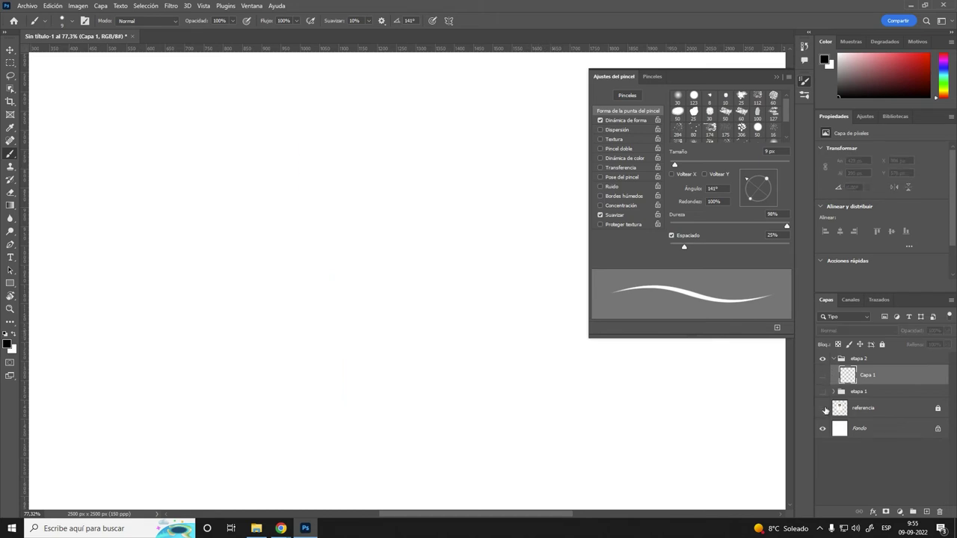
left_click(822, 409)
left_click(823, 409)
left_click(822, 391)
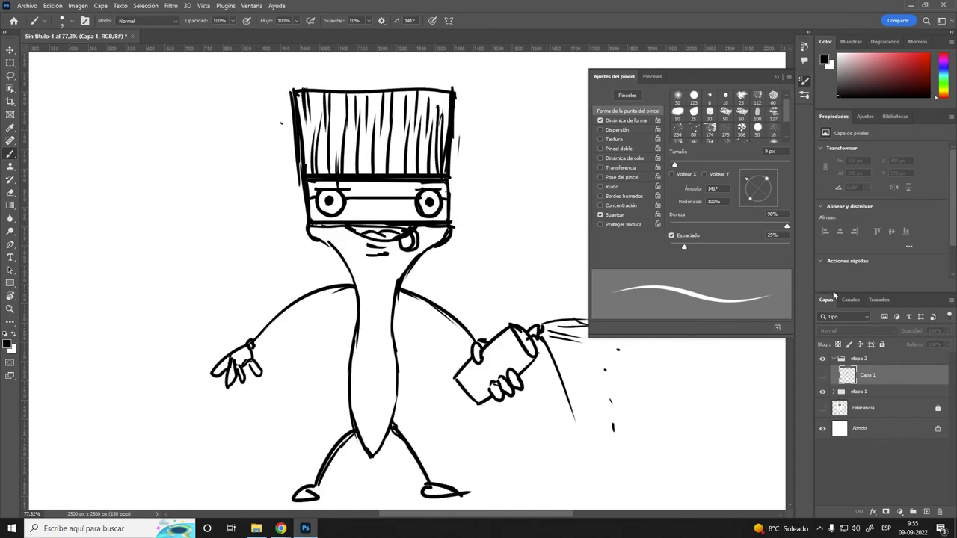
left_click(822, 392)
left_click(822, 375)
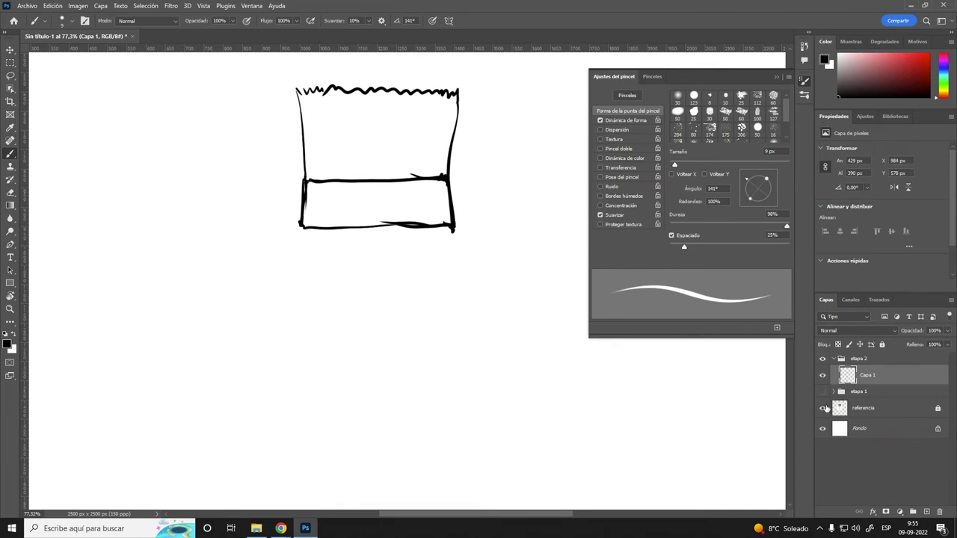
left_click(822, 407)
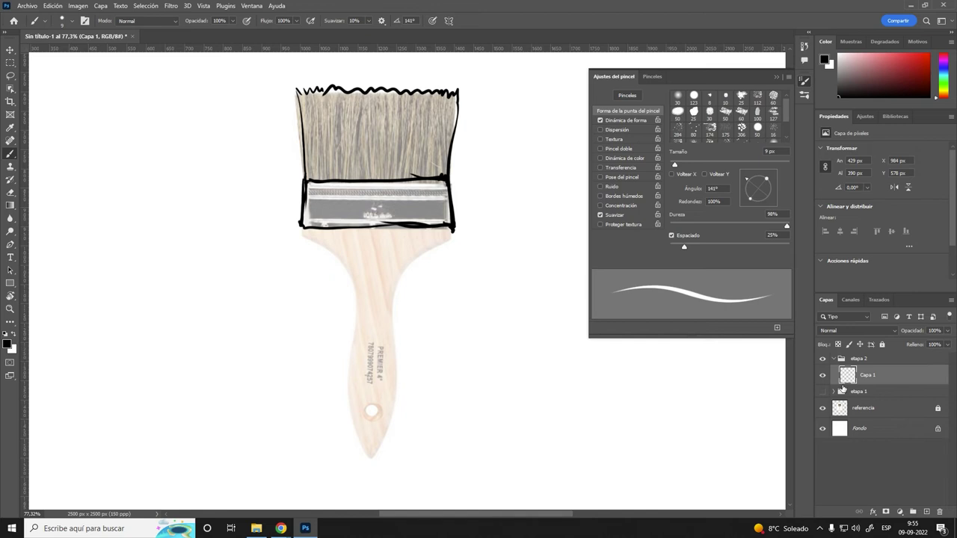
- Draw two half-circle eyes with pupils along the lower edge of the metal band
mouse_move(404, 226)
left_mouse_down()
mouse_move(432, 232)
mouse_move(428, 244)
mouse_move(436, 230)
mouse_move(430, 236)
left_mouse_up()
mouse_move(327, 225)
left_mouse_down()
mouse_move(352, 230)
mouse_move(338, 233)
left_mouse_up()
left_click_drag(419, 229, 420, 230)
- Outline the face along the tapering top of the handle with two round ears, a nose, a smile and a neck line
mouse_move(303, 226)
left_mouse_down()
mouse_move(302, 238)
mouse_move(339, 263)
mouse_move(356, 305)
left_mouse_up()
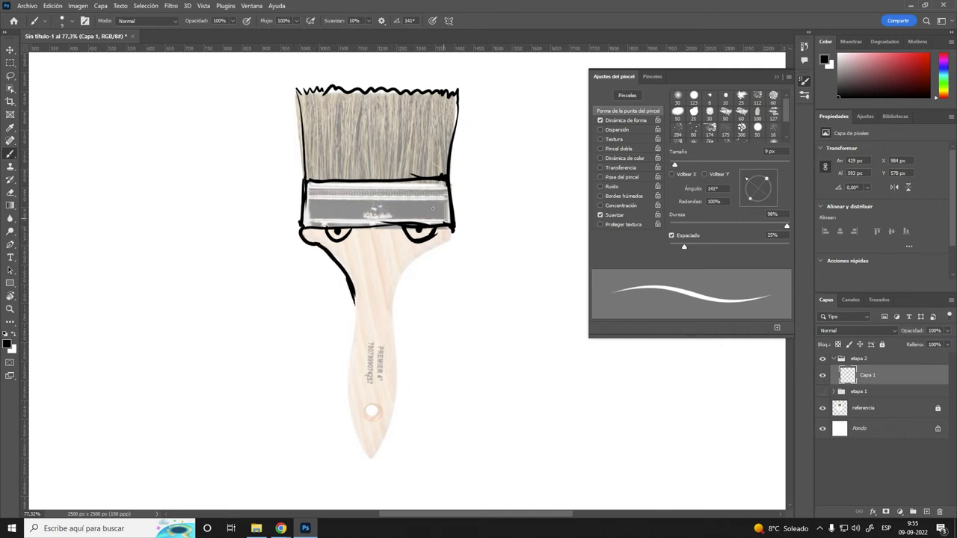
left_click_drag(308, 230, 319, 241)
mouse_move(439, 243)
left_mouse_down()
mouse_move(453, 228)
mouse_move(387, 302)
left_mouse_up()
left_click_drag(369, 238, 388, 252)
left_click_drag(350, 280, 390, 284)
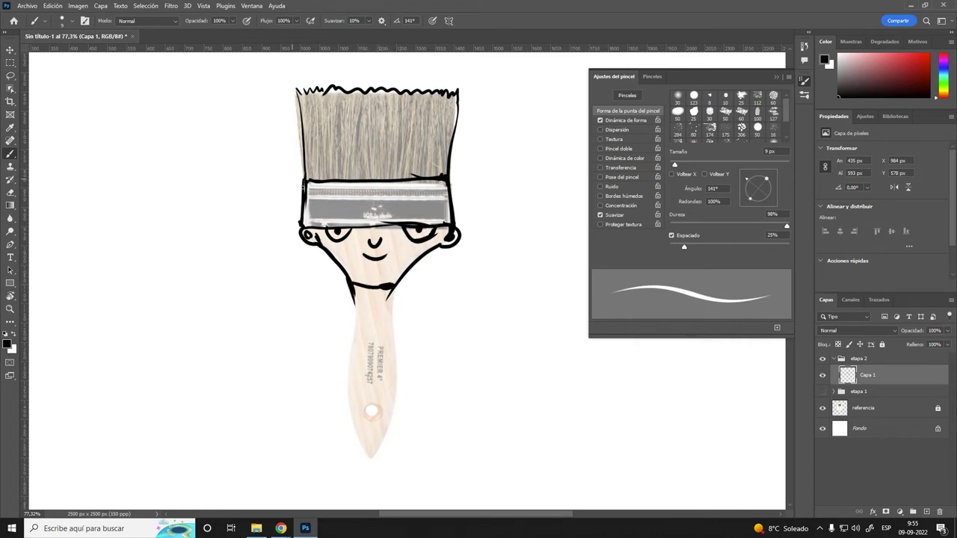
- Add rough horizontal fold lines across the metal band so it reads as a headband
left_click_drag(308, 193, 378, 196)
mouse_move(441, 190)
left_mouse_down()
mouse_move(384, 194)
mouse_move(410, 214)
left_mouse_up()
left_click_drag(302, 217, 336, 209)
mouse_move(301, 201)
left_mouse_down()
mouse_move(357, 211)
mouse_move(301, 222)
mouse_move(321, 150)
mouse_move(363, 233)
mouse_move(347, 225)
mouse_move(424, 224)
left_mouse_up()
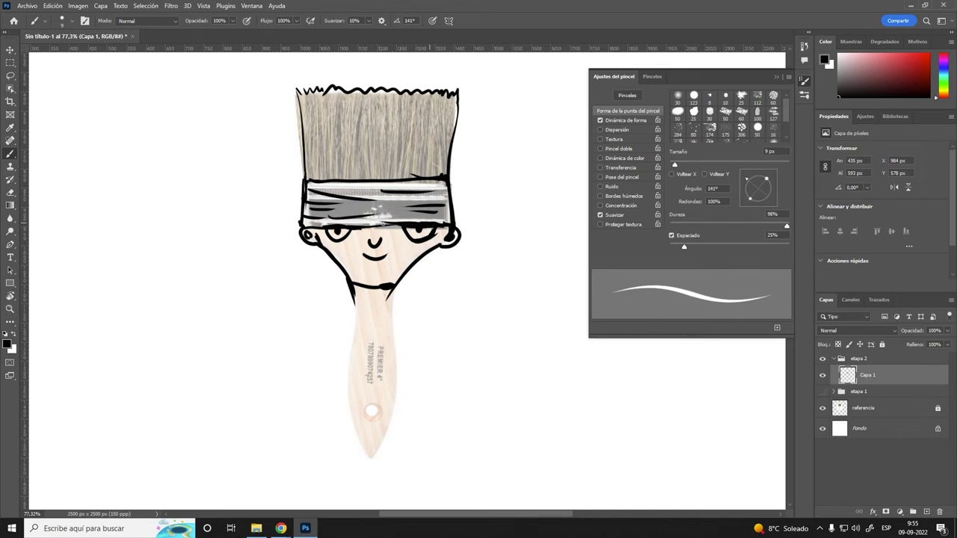
- Trace both sides of the wooden handle below the neck down to its pointed tip
left_click_drag(390, 288, 396, 373)
mouse_move(375, 449)
left_mouse_down()
mouse_move(393, 381)
mouse_move(395, 408)
left_mouse_up()
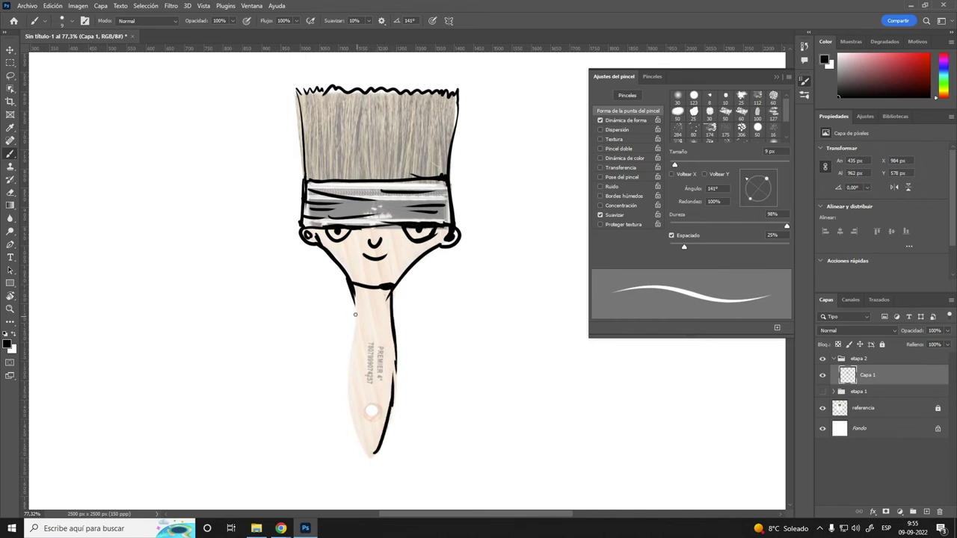
left_click_drag(352, 304, 347, 385)
left_click_drag(346, 351, 366, 441)
mouse_move(349, 393)
left_mouse_down()
mouse_move(374, 456)
mouse_move(378, 438)
mouse_move(352, 345)
mouse_move(354, 288)
mouse_move(399, 362)
left_mouse_up()
mouse_move(392, 347)
left_mouse_down()
mouse_move(394, 415)
mouse_move(370, 456)
left_mouse_up()
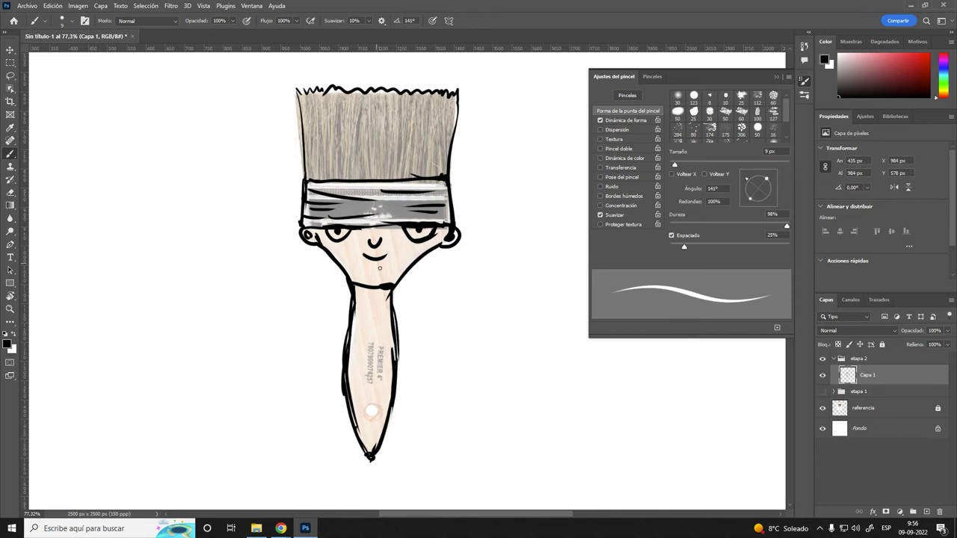
- Add a short chin mark under the smile and draw arms along both sides of the handle, erasing the overlapping outline
left_click_drag(367, 270, 376, 269)
left_click_drag(358, 307, 341, 366)
key("e")
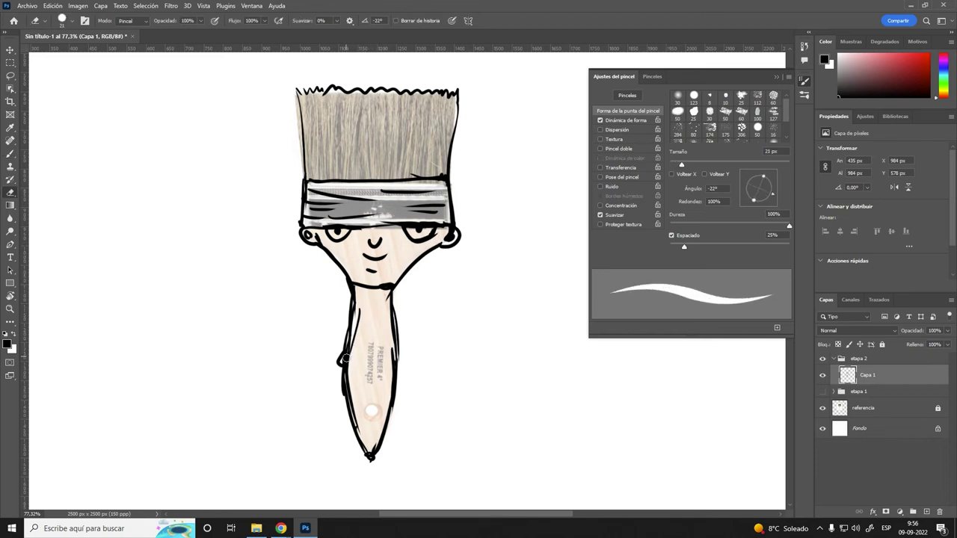
left_click_drag(350, 343, 346, 360)
key("b")
key("b")
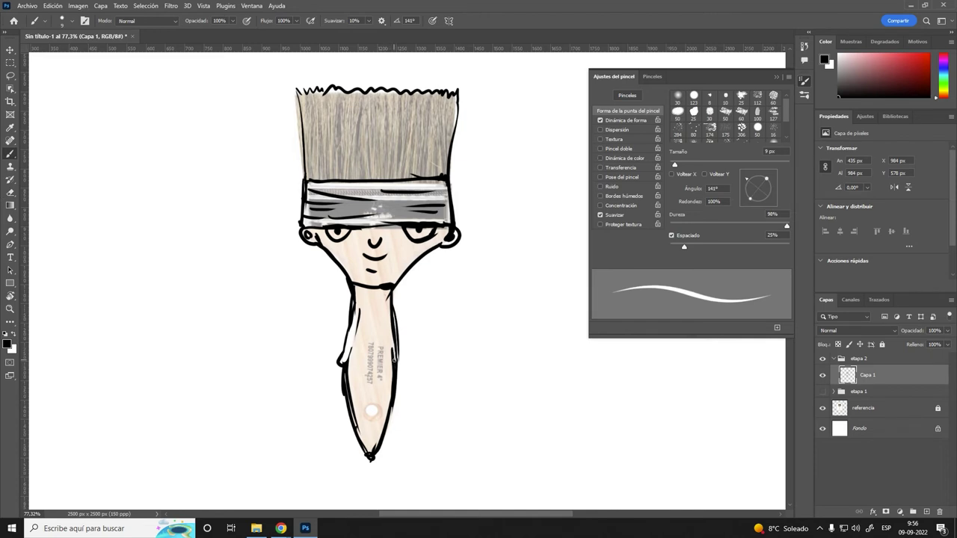
key("e")
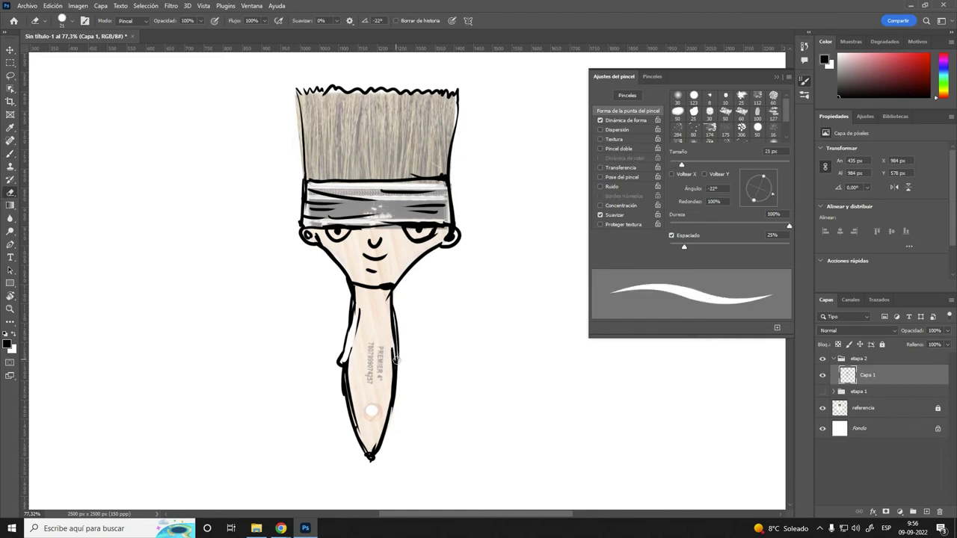
mouse_move(396, 360)
left_mouse_down()
mouse_move(389, 303)
mouse_move(396, 364)
left_mouse_up()
key("b")
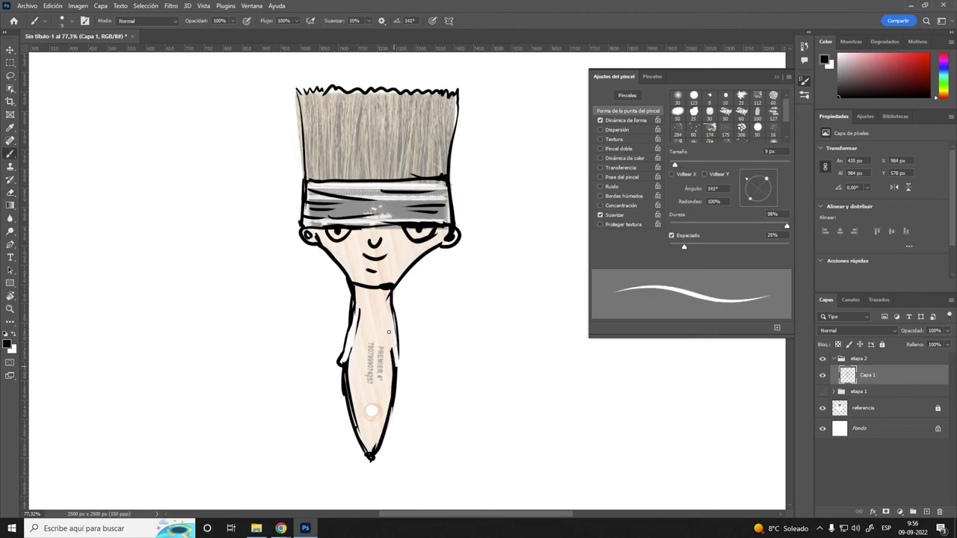
mouse_move(389, 331)
left_mouse_down()
mouse_move(391, 350)
mouse_move(385, 303)
left_mouse_up()
- Draw the character's waistline, ankle line, two shoes, the line separating the legs and the small hands
left_click_drag(350, 358, 390, 363)
mouse_move(357, 424)
left_mouse_down()
mouse_move(392, 429)
mouse_move(354, 438)
mouse_move(349, 452)
mouse_move(371, 459)
mouse_move(371, 435)
mouse_move(385, 460)
mouse_move(393, 435)
mouse_move(387, 452)
mouse_move(371, 449)
left_mouse_up()
left_click_drag(369, 401, 369, 423)
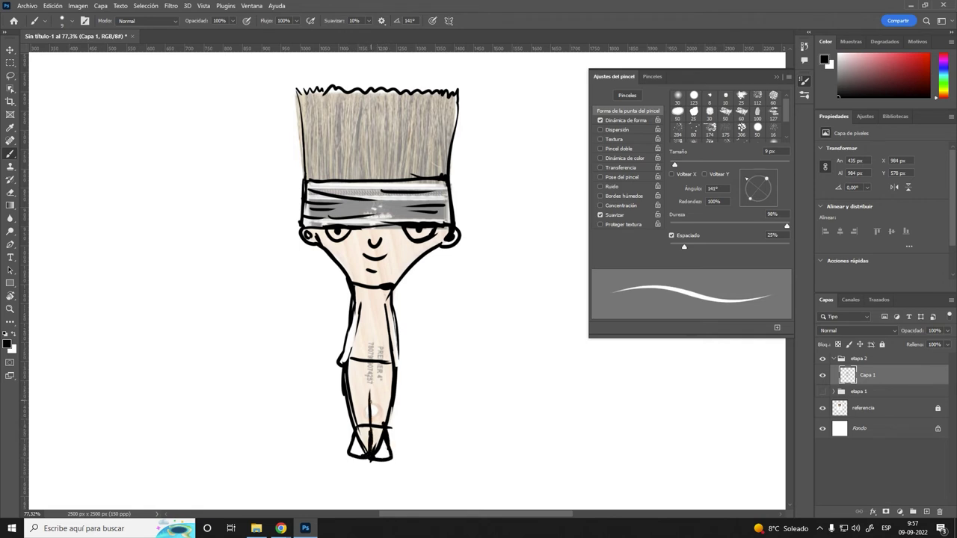
left_click_drag(371, 369, 371, 404)
mouse_move(399, 370)
left_mouse_down()
mouse_move(384, 300)
mouse_move(396, 356)
mouse_move(350, 349)
left_mouse_up()
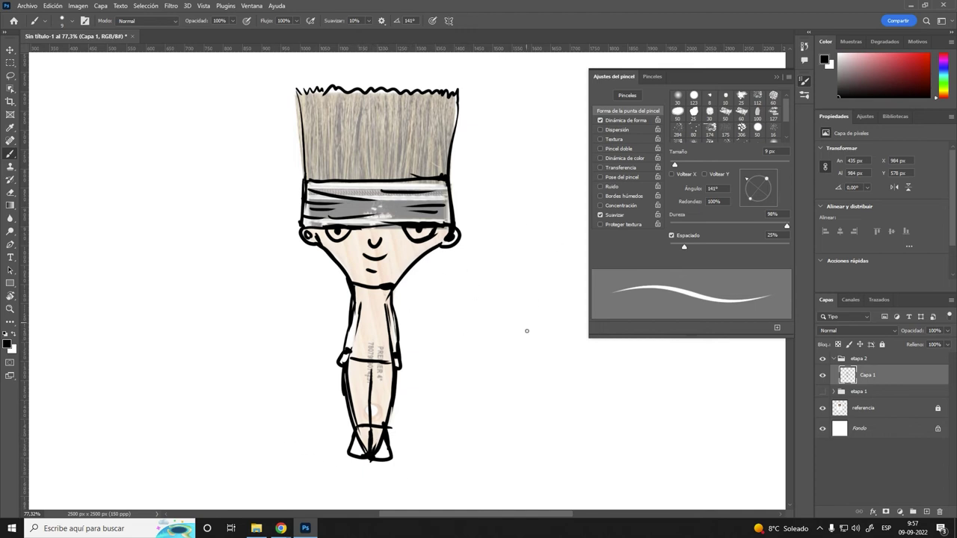
- Sketch a large goblet beside the paintbrush character, with a curved stem, a rounded base and a wide cup with an open rim
left_click_drag(501, 292, 470, 254)
left_click_drag(446, 207, 433, 383)
left_click_drag(488, 214, 492, 377)
left_click_drag(433, 382, 499, 428)
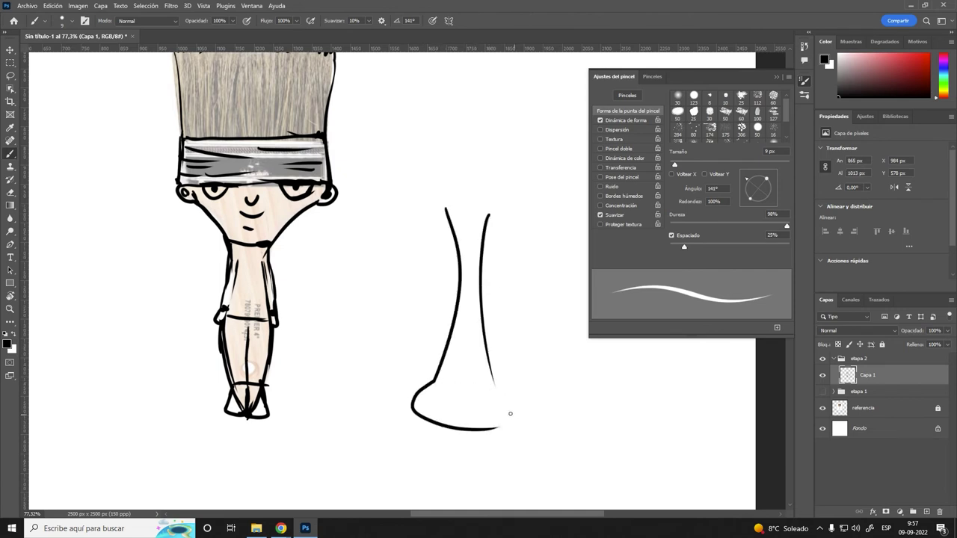
mouse_move(495, 377)
left_mouse_down()
mouse_move(499, 429)
mouse_move(488, 426)
left_mouse_up()
mouse_move(439, 208)
left_mouse_down()
mouse_move(402, 127)
mouse_move(412, 85)
mouse_move(396, 81)
mouse_move(404, 77)
left_mouse_up()
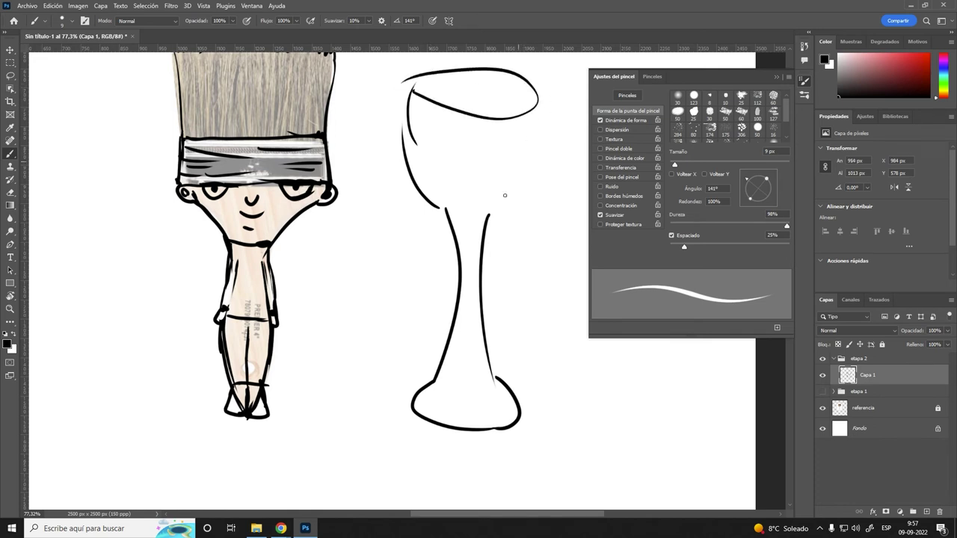
mouse_move(484, 234)
left_mouse_down()
mouse_move(546, 108)
mouse_move(517, 185)
left_mouse_up()
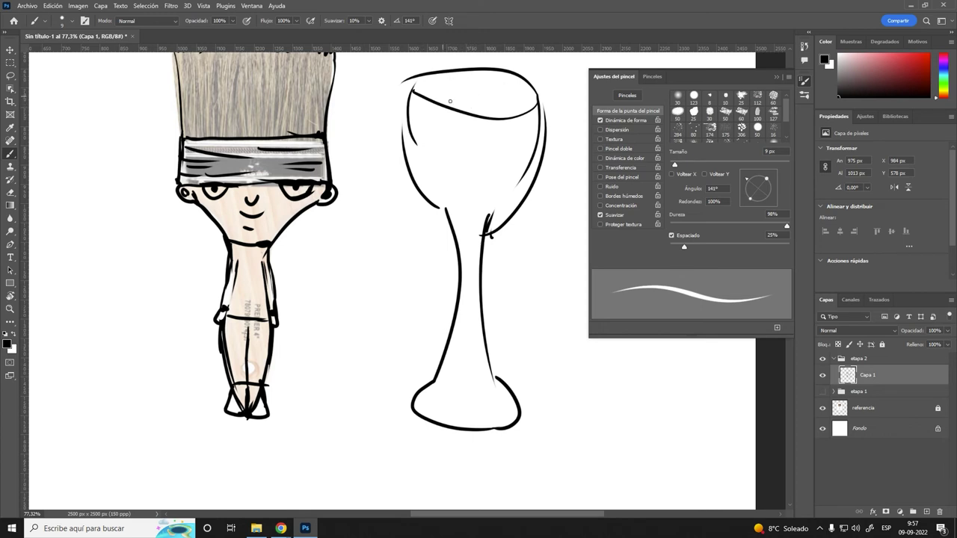
- Clean up the lower inside of the goblet's cup and sketch the liquid inside it
key("e")
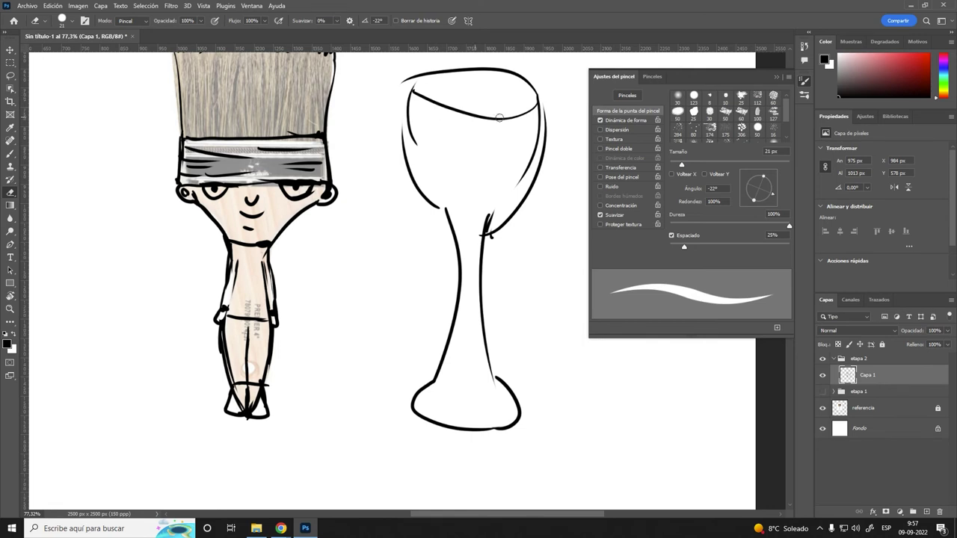
left_click_drag(457, 208, 520, 189)
key("b")
mouse_move(423, 172)
left_mouse_down()
mouse_move(452, 196)
mouse_move(440, 171)
mouse_move(528, 180)
mouse_move(474, 218)
mouse_move(423, 180)
mouse_move(469, 215)
left_mouse_up()
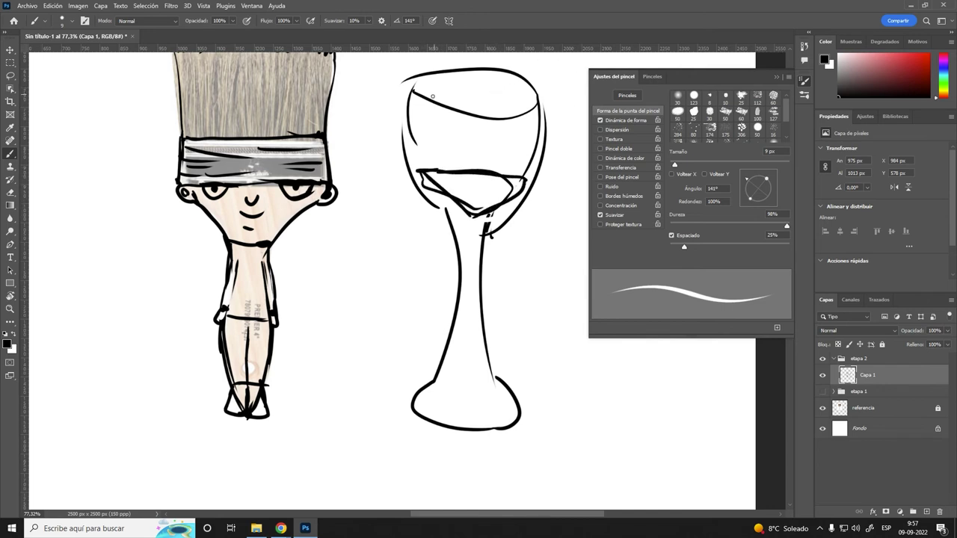
- Erase the liquid and the inner contour lines from the goblet's cup
key("e")
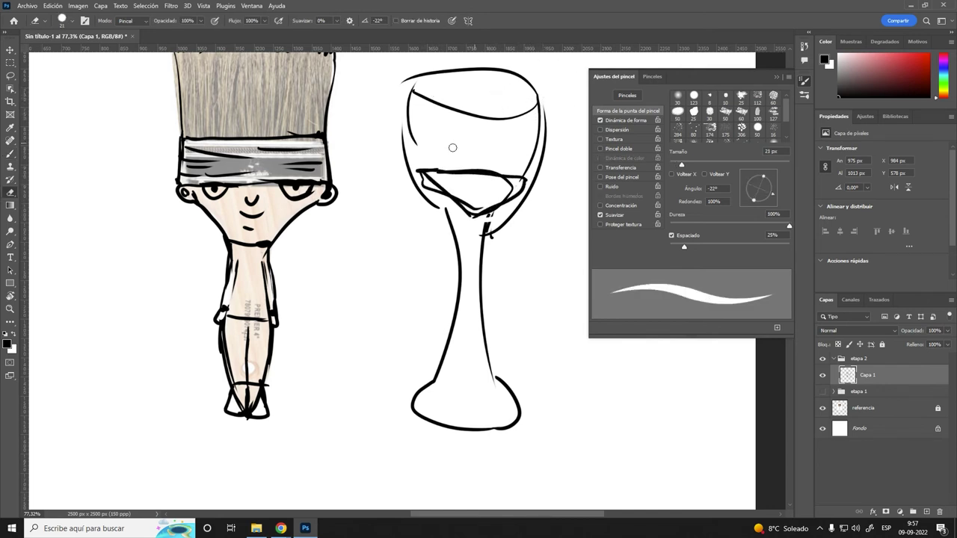
mouse_move(423, 170)
left_mouse_down()
mouse_move(439, 197)
mouse_move(431, 190)
mouse_move(474, 222)
mouse_move(471, 192)
mouse_move(509, 207)
mouse_move(538, 131)
mouse_move(478, 192)
mouse_move(512, 168)
mouse_move(482, 169)
left_mouse_up()
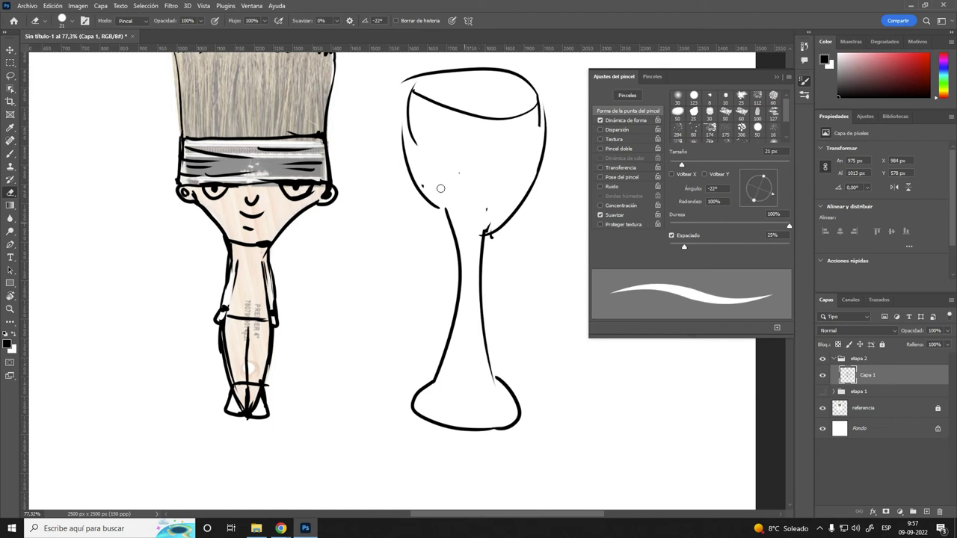
left_click_drag(423, 162, 411, 95)
mouse_move(453, 213)
left_mouse_down()
mouse_move(480, 197)
mouse_move(476, 174)
mouse_move(433, 196)
mouse_move(460, 151)
left_mouse_up()
- Join the cup's outline to the stem, reinforce its upper edge and erase the front curve of the rim
key("b")
left_click_drag(431, 199, 462, 274)
mouse_move(404, 88)
left_mouse_down()
mouse_move(400, 141)
mouse_move(404, 87)
mouse_move(400, 118)
left_mouse_up()
key("e")
mouse_move(501, 112)
left_mouse_down()
mouse_move(525, 109)
mouse_move(496, 117)
left_mouse_up()
mouse_move(420, 91)
left_mouse_down()
mouse_move(470, 117)
mouse_move(465, 111)
mouse_move(531, 109)
mouse_move(503, 115)
left_mouse_up()
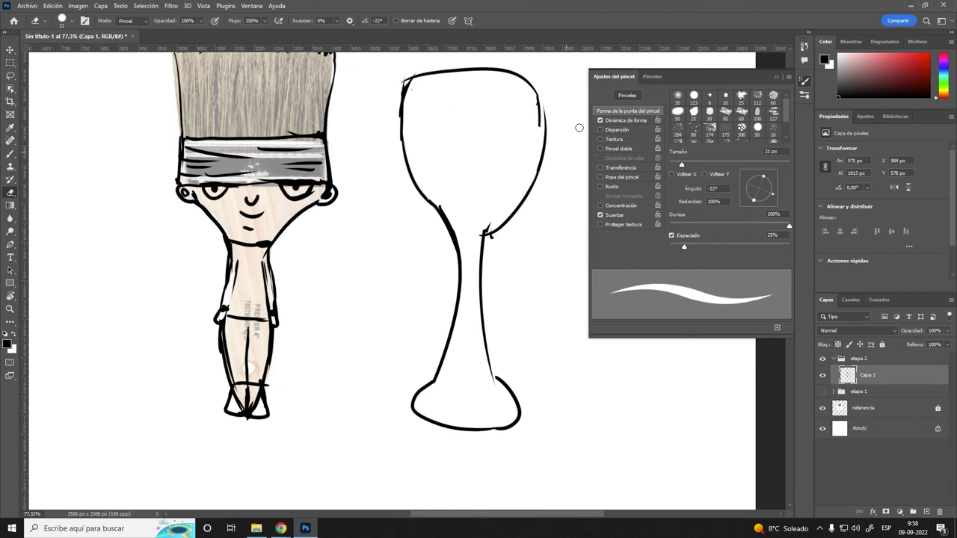
- Draw a curved dividing line across the upper part of the cup and a smiling face with dot eyes above it
key("b")
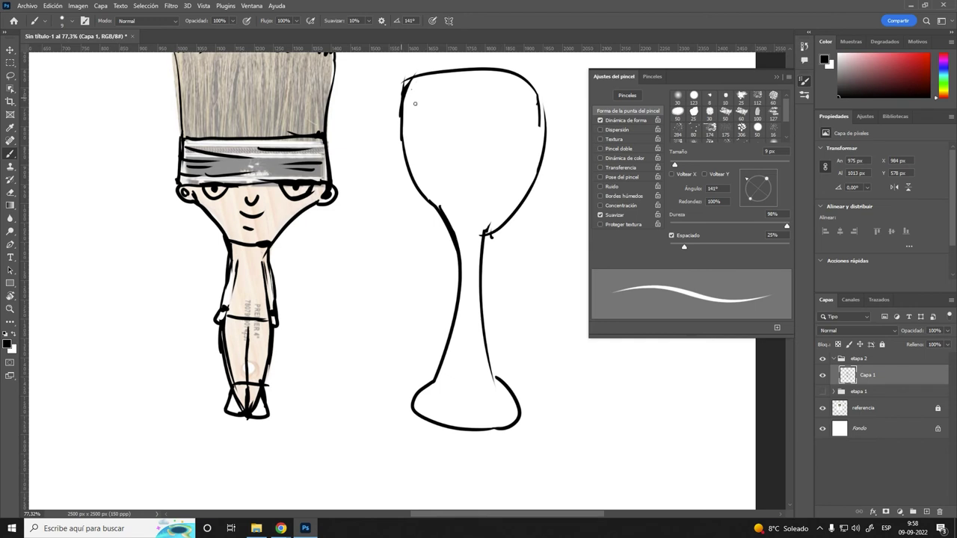
left_click_drag(403, 99, 543, 99)
left_click_drag(445, 82, 447, 86)
left_click_drag(504, 79, 496, 97)
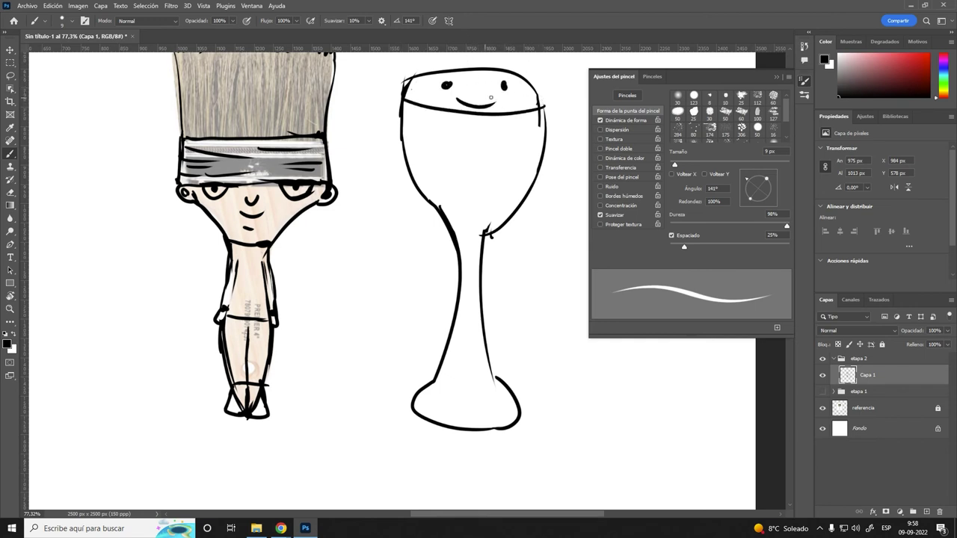
- Add slanted eyebrows to the goblet's face, then redraw the cup's side down to the stem and thicken its outline beside the dividing line
left_click_drag(443, 76, 508, 71)
mouse_move(486, 236)
left_mouse_down()
mouse_move(541, 165)
mouse_move(489, 239)
mouse_move(519, 202)
mouse_move(504, 235)
left_mouse_up()
key("e")
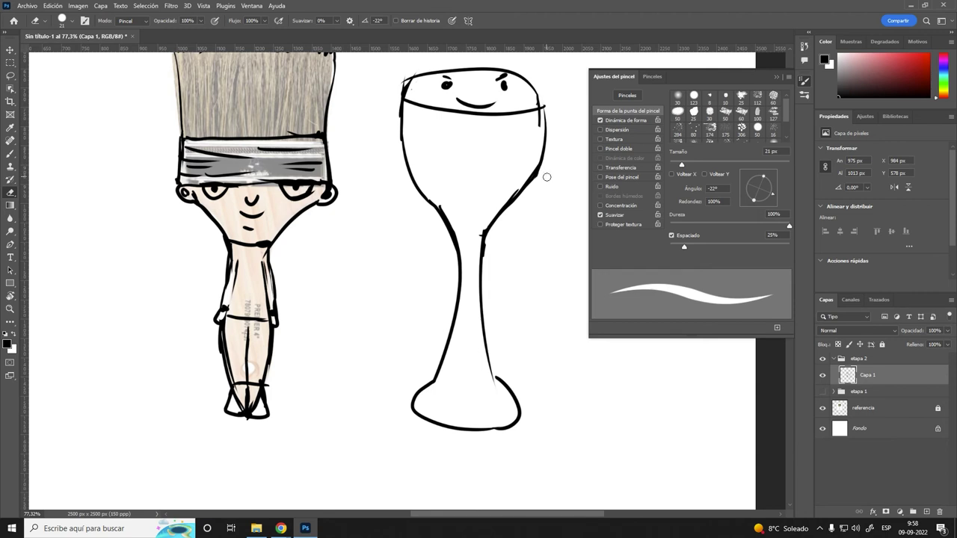
key("b")
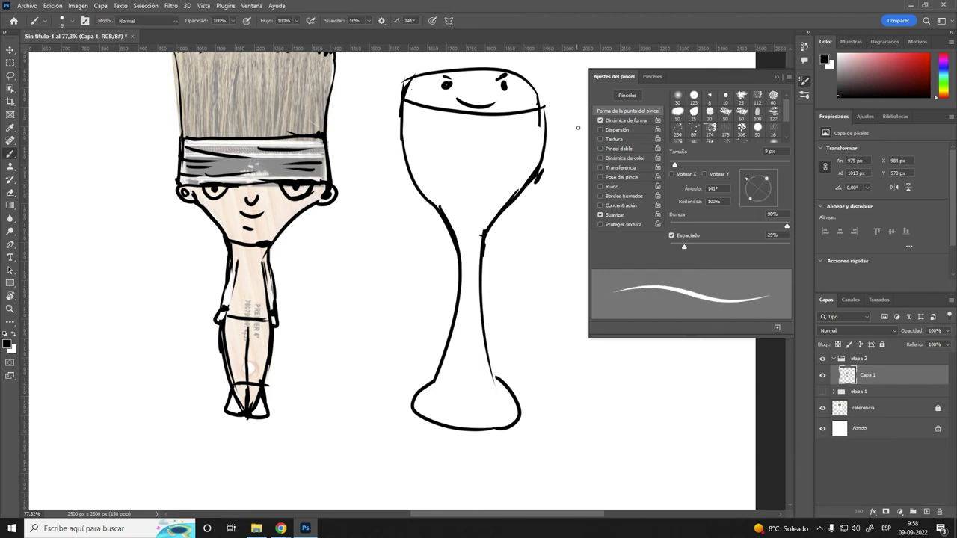
mouse_move(547, 112)
left_mouse_down()
mouse_move(526, 79)
mouse_move(538, 93)
left_mouse_up()
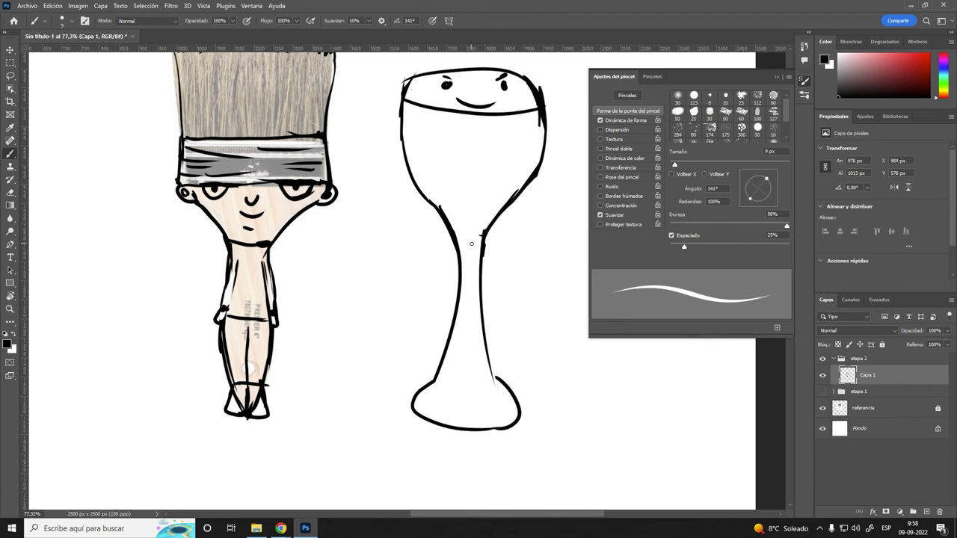
- Draw a vertical line down the middle of the goblet's stem and base to separate the legs, with a short mark at its upper end
mouse_move(470, 243)
left_mouse_down()
mouse_move(466, 431)
mouse_move(469, 399)
mouse_move(450, 432)
left_mouse_up()
left_click_drag(467, 249, 473, 255)
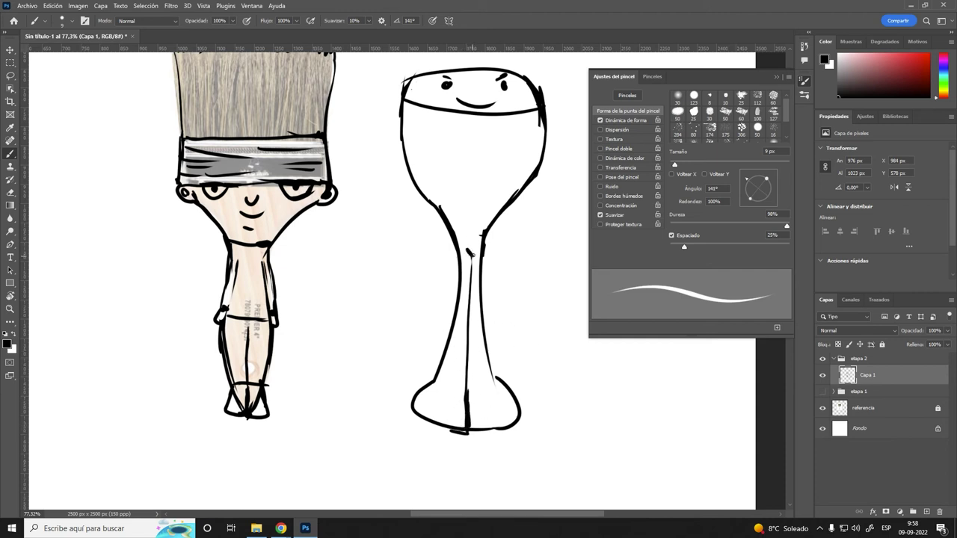
key("ctrl+z")
left_click_drag(469, 255, 481, 247)
- Draw a curved arm hugging each side of the goblet's cup, from the dividing line to the lower cup
left_click_drag(402, 103, 410, 218)
key("ctrl+z")
mouse_move(397, 98)
left_mouse_down()
mouse_move(416, 209)
mouse_move(424, 209)
mouse_move(414, 209)
left_mouse_up()
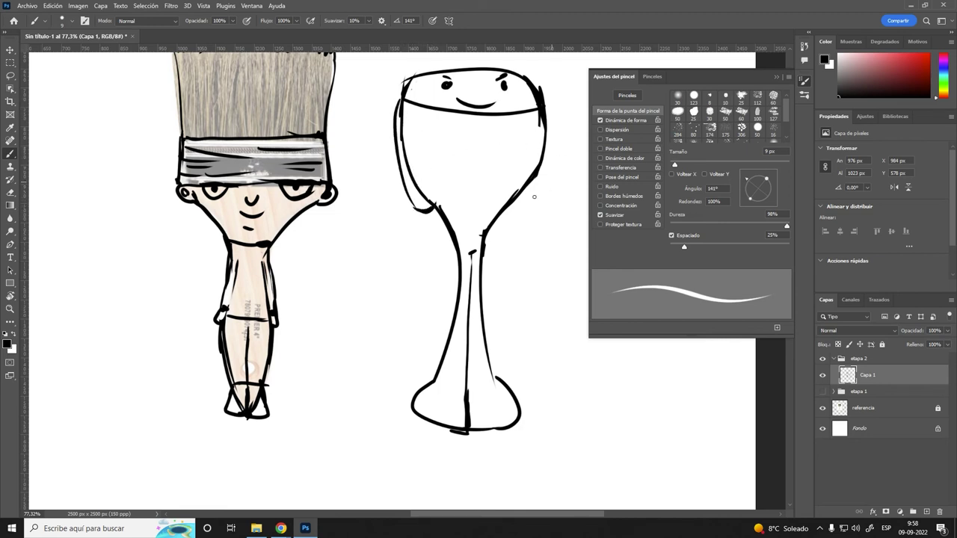
mouse_move(508, 209)
left_mouse_down()
mouse_move(549, 173)
mouse_move(550, 105)
mouse_move(552, 161)
left_mouse_up()
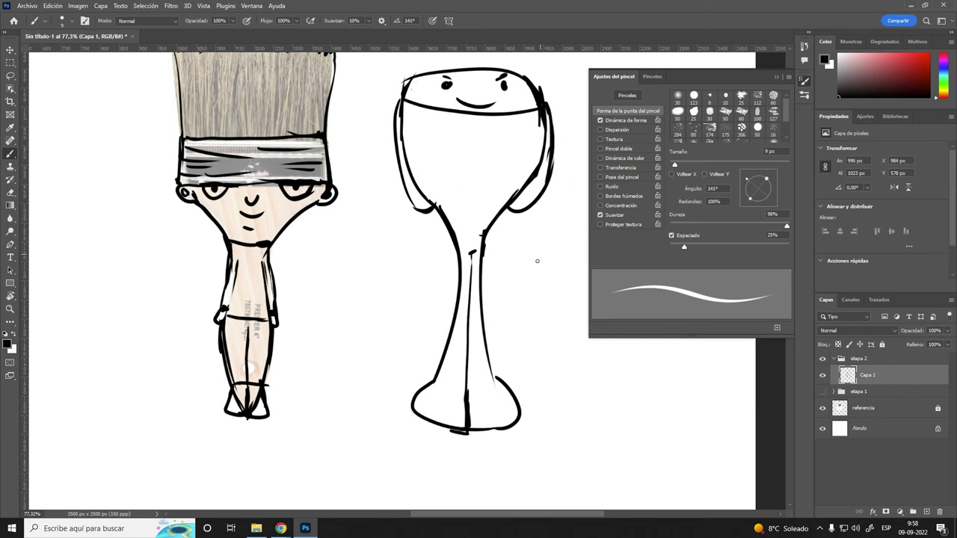
- Sketch a separate flared sleeve with a rounded hand in the empty space beside the goblet's stem
mouse_move(531, 243)
left_mouse_down()
mouse_move(517, 360)
mouse_move(576, 350)
left_mouse_up()
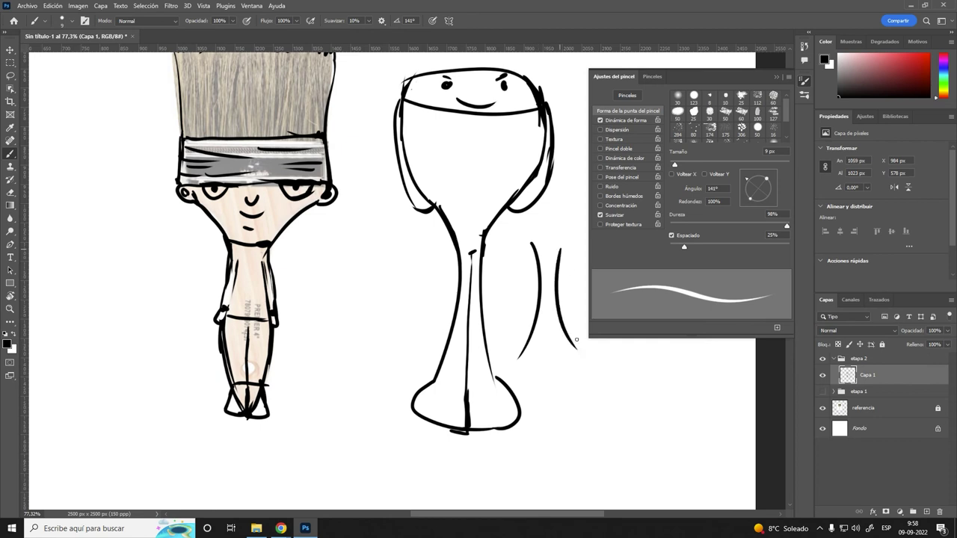
mouse_move(557, 249)
left_mouse_down()
mouse_move(521, 227)
mouse_move(534, 243)
mouse_move(523, 224)
mouse_move(516, 287)
left_mouse_up()
mouse_move(522, 357)
left_mouse_down()
mouse_move(579, 355)
mouse_move(574, 347)
left_mouse_up()
left_click_drag(576, 262, 394, 269)
key("bracketright")
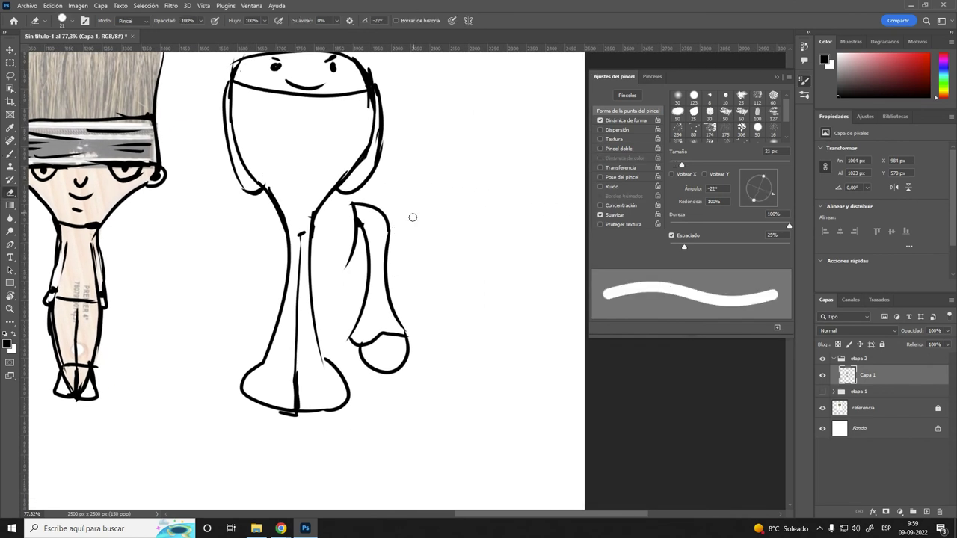
- Lasso the separate sleeved arm, move it up to the goblet's shoulder beside the cup and deselect it
key("l")
mouse_move(355, 198)
left_mouse_down()
mouse_move(333, 266)
mouse_move(441, 384)
mouse_move(384, 247)
left_mouse_up()
mouse_move(391, 207)
left_mouse_down("ctrl")
mouse_move(419, 142)
mouse_move(408, 88)
left_mouse_up("ctrl")
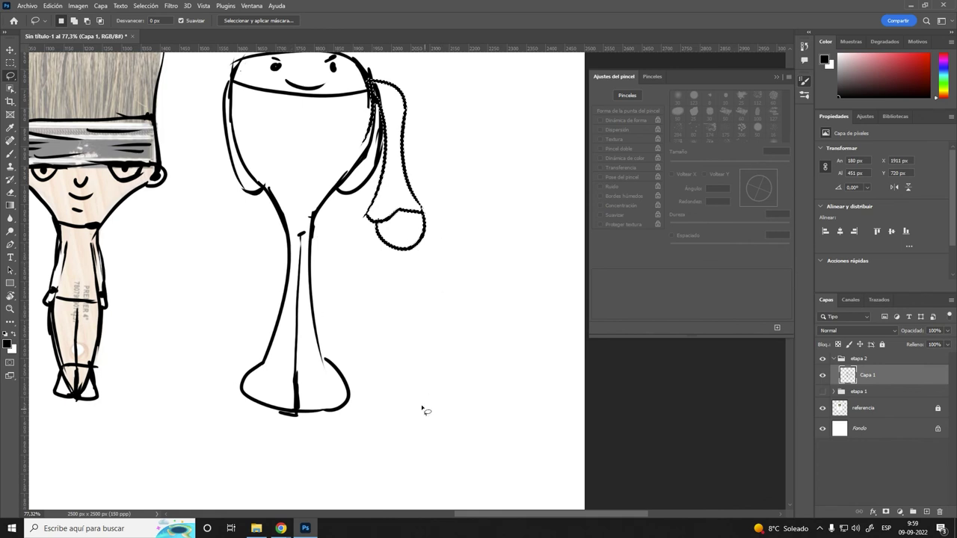
left_click_drag(361, 284, 450, 349)
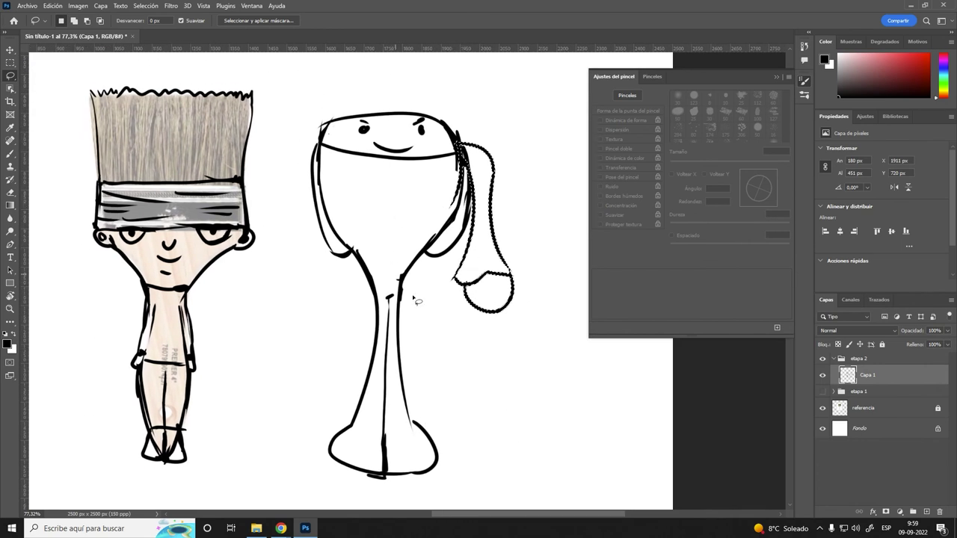
key("ctrl+d")
mouse_move(471, 351)
left_mouse_down()
mouse_move(488, 420)
mouse_move(486, 410)
left_mouse_up()
key("ctrl+d")
- Sketch a loose tapering limb with a cross line and small rounded digits at its end, below the sleeved arm
key("b")
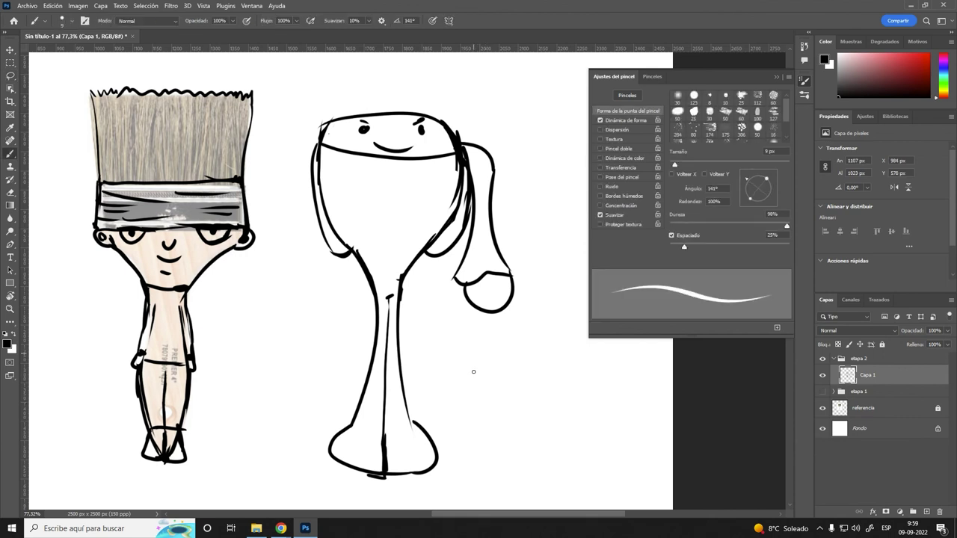
mouse_move(472, 352)
left_mouse_down()
mouse_move(499, 355)
mouse_move(485, 419)
mouse_move(508, 418)
left_mouse_up()
mouse_move(484, 418)
left_mouse_down()
mouse_move(506, 420)
mouse_move(487, 433)
mouse_move(495, 445)
mouse_move(514, 430)
left_mouse_up()
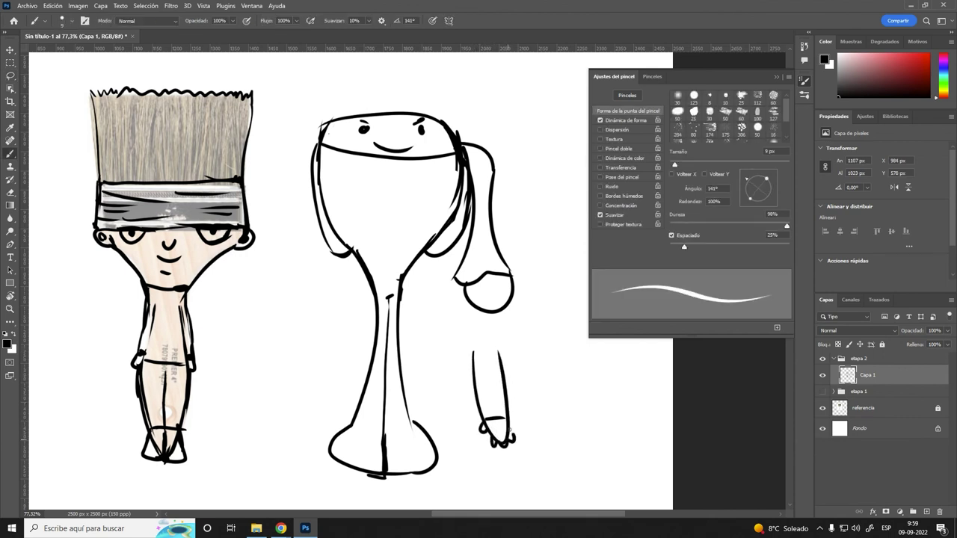
scroll(508, 384, "down", 2)
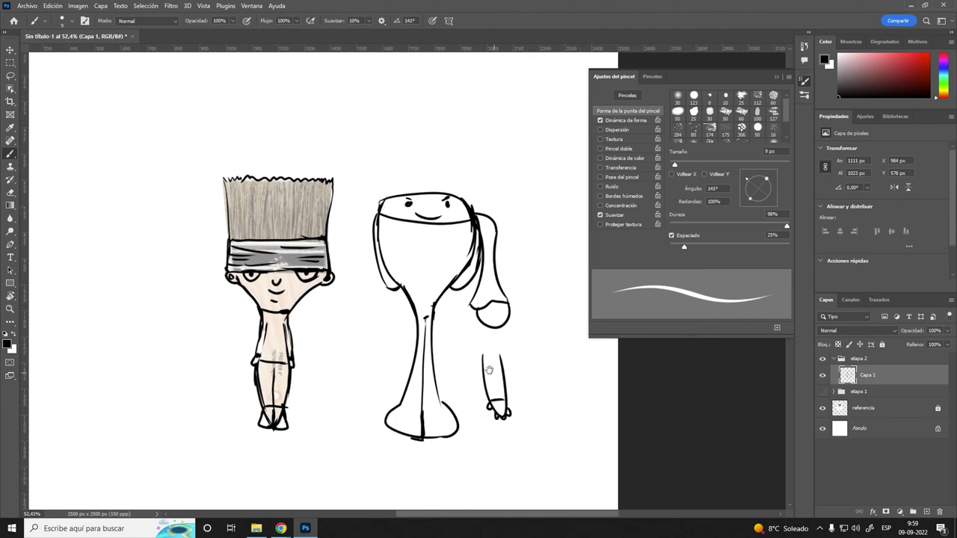
left_click_drag(488, 370, 448, 331)
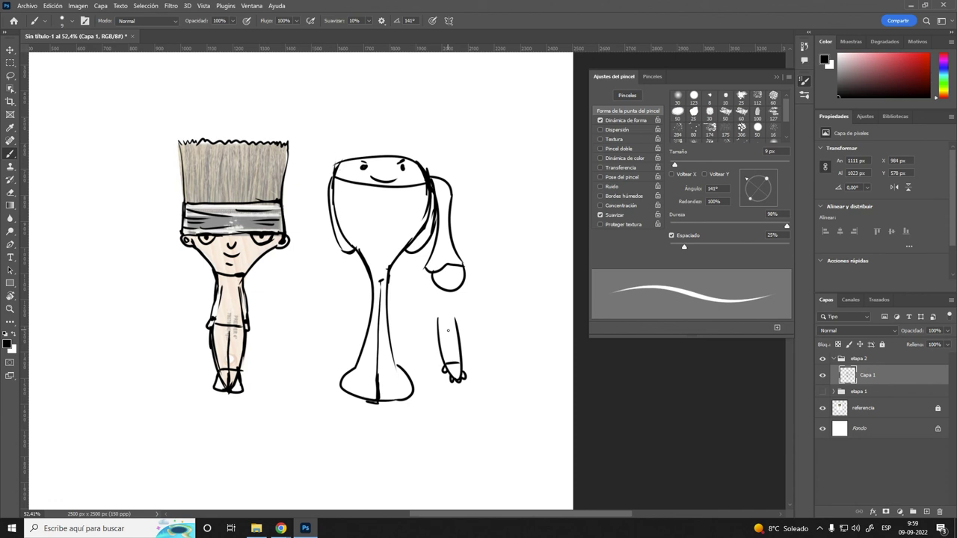
- Compare the two stages by temporarily hiding the "etapa 2" group and showing "etapa 1", then restore their visibility
left_click(834, 360)
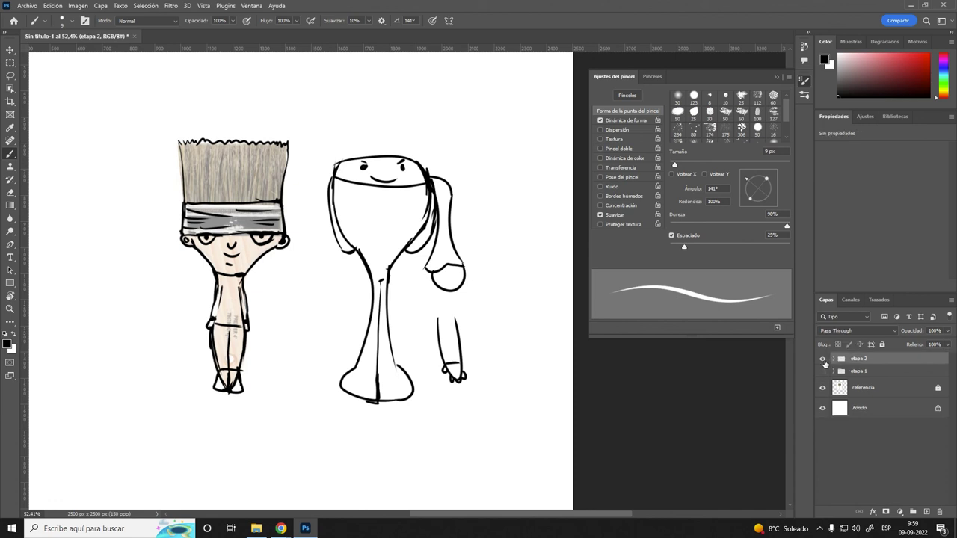
key("e")
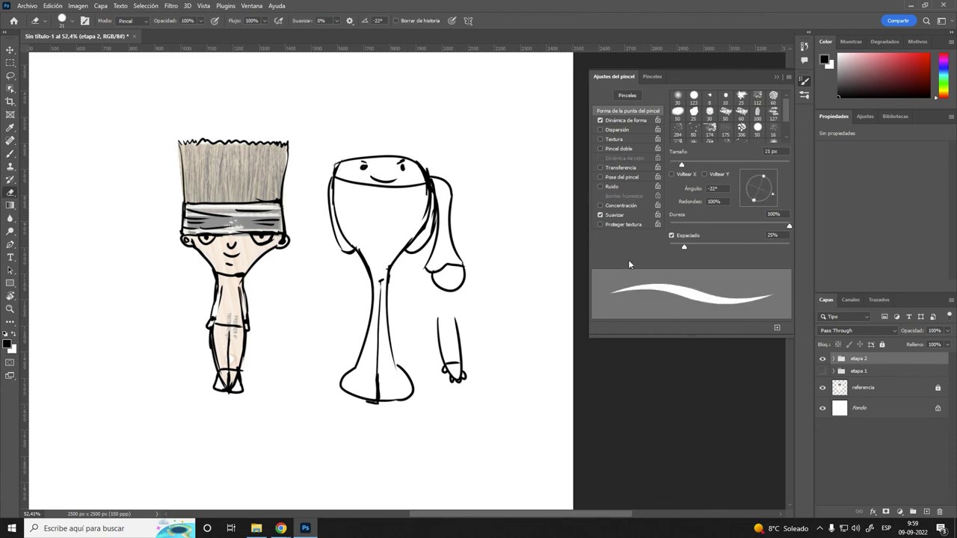
left_click(822, 358)
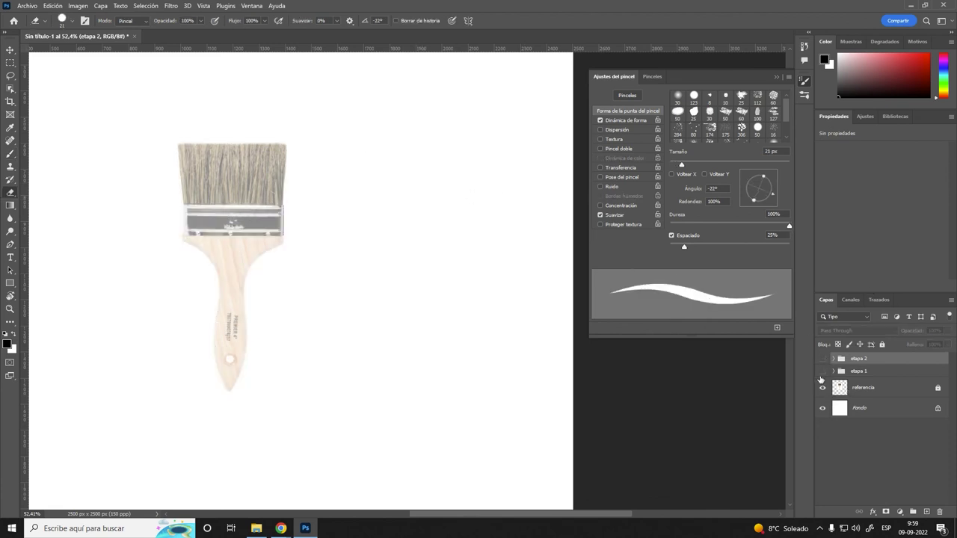
left_click(822, 371)
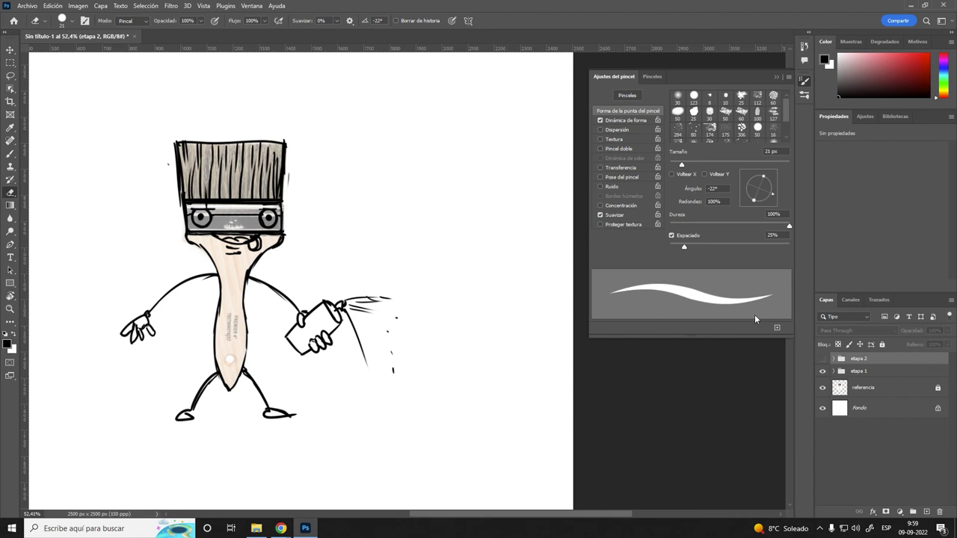
left_click(822, 371)
left_click(822, 358)
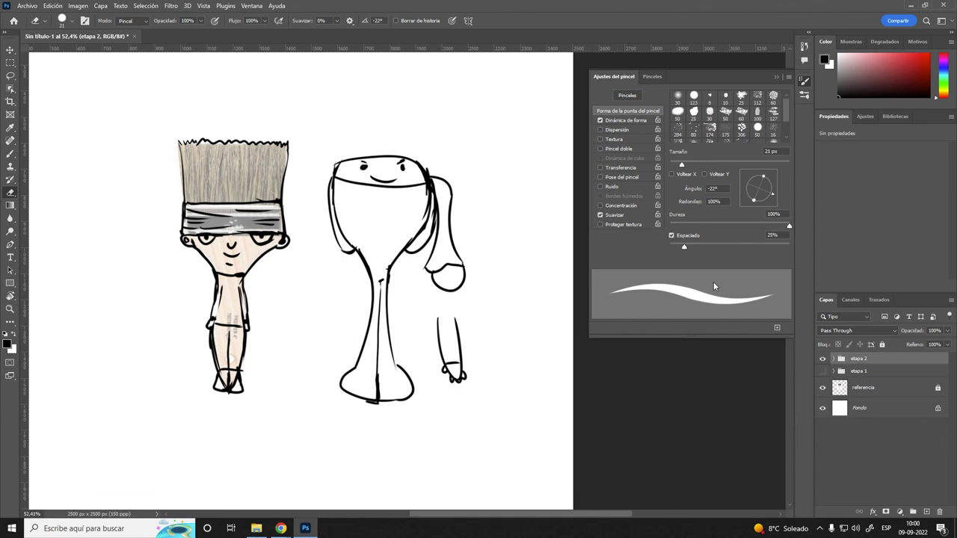
- Lasso the goblet character with its loose limb sketches, delete them from Capa 1 in the "etapa 2" group and deselect
key("l")
mouse_move(349, 134)
left_mouse_down()
mouse_move(314, 254)
mouse_move(479, 381)
mouse_move(366, 99)
left_mouse_up()
key("Delete")
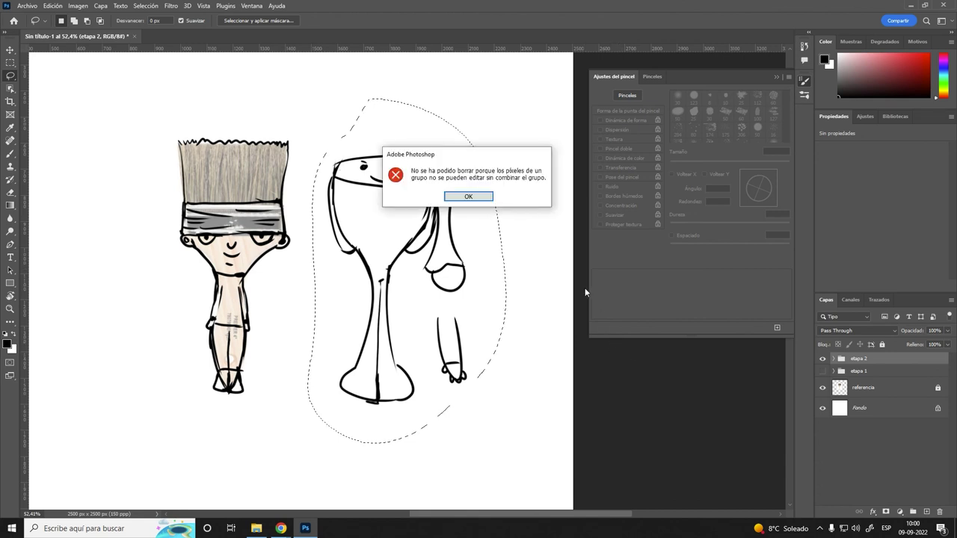
left_click(469, 196)
left_click(885, 371)
left_click(833, 359)
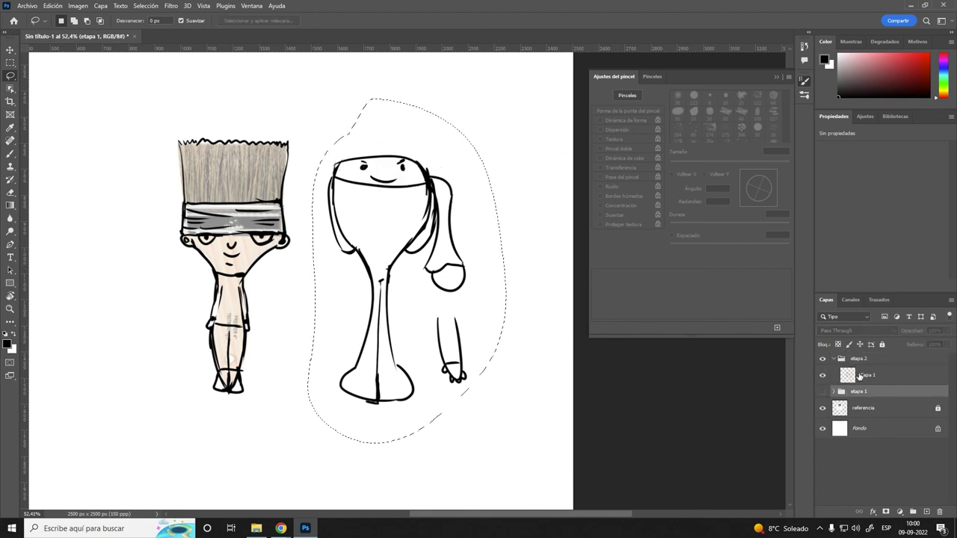
left_click(863, 375)
key("Delete")
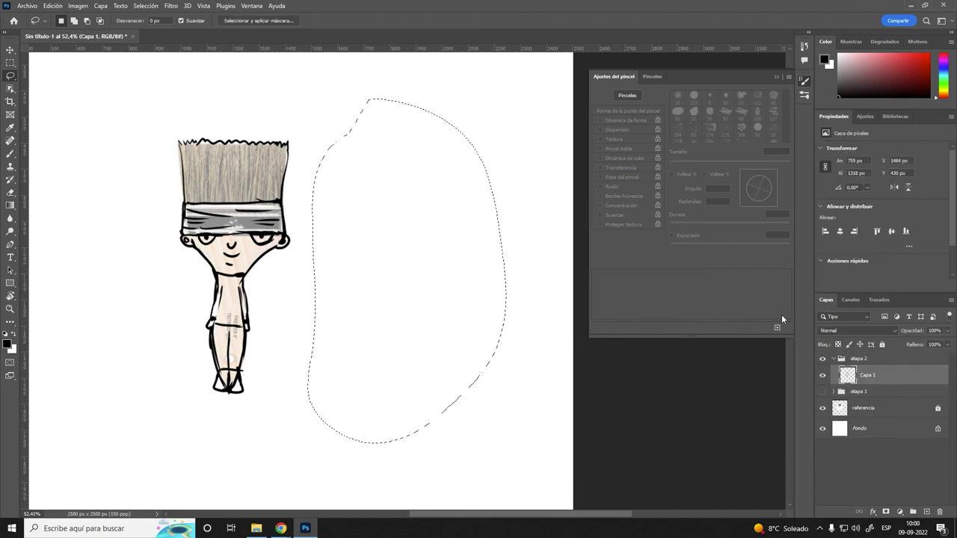
key("ctrl+d")
key("v")
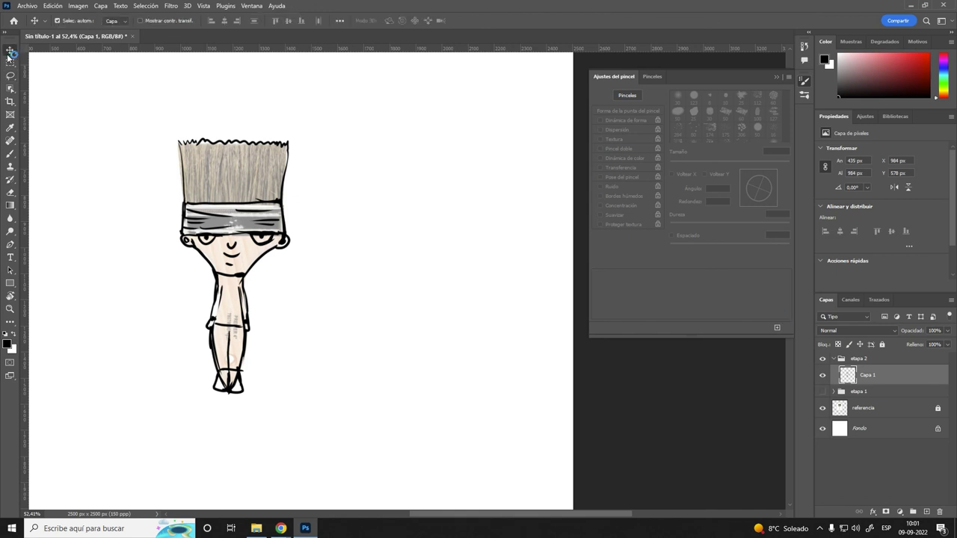